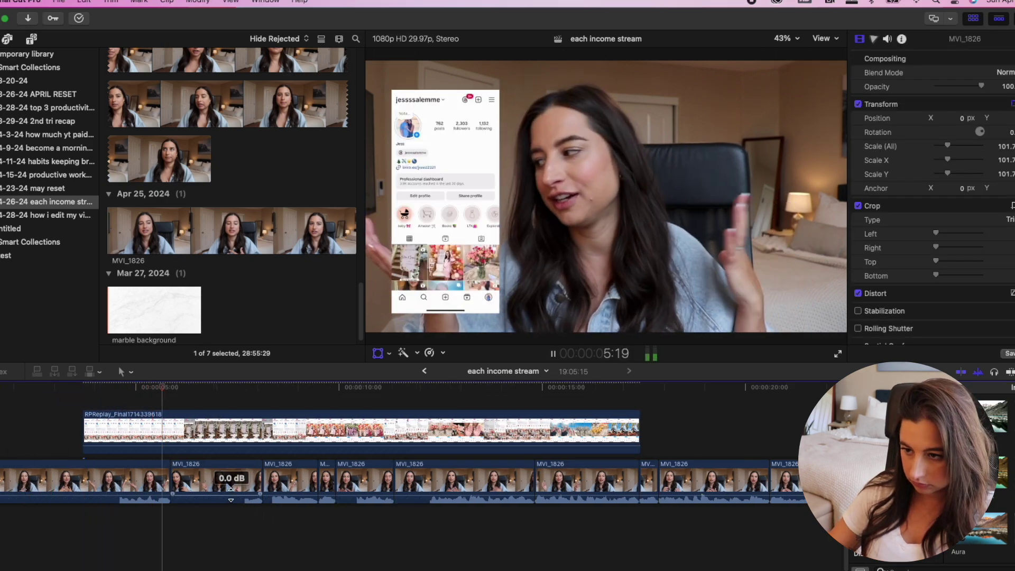
# Step: Pause playback and move the start of the phone screen-recording overlay to the playhead in the opening section
pyautogui.press('space')
pyautogui.click(89, 423)
pyautogui.moveTo(88, 421); pyautogui.dragTo(167, 440)
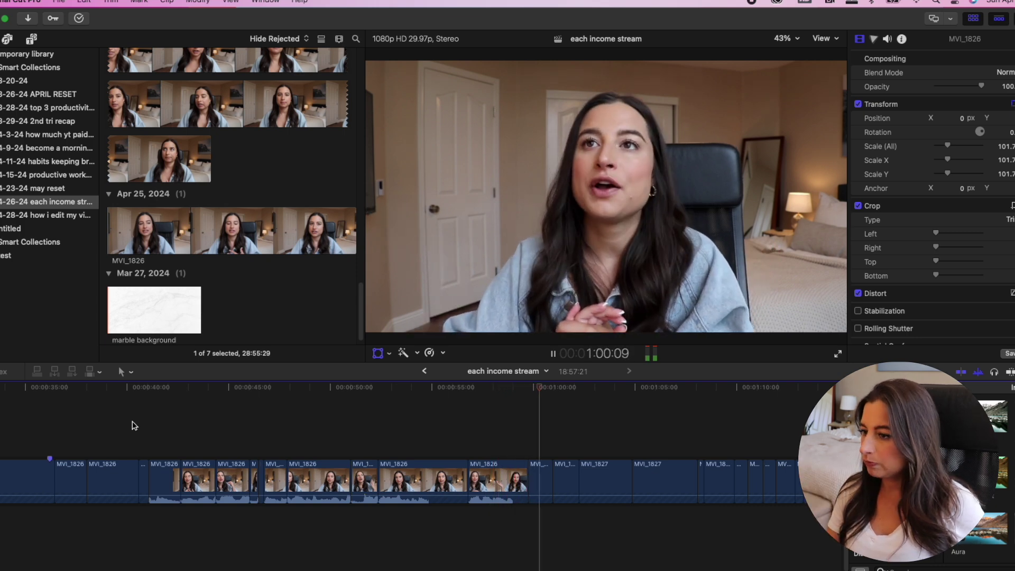
# Step: Stop playback at 1:02:07 and add blush.mov from the Multicolor Pop Up Pack's like folder in Finder above the main video
pyautogui.press('space')
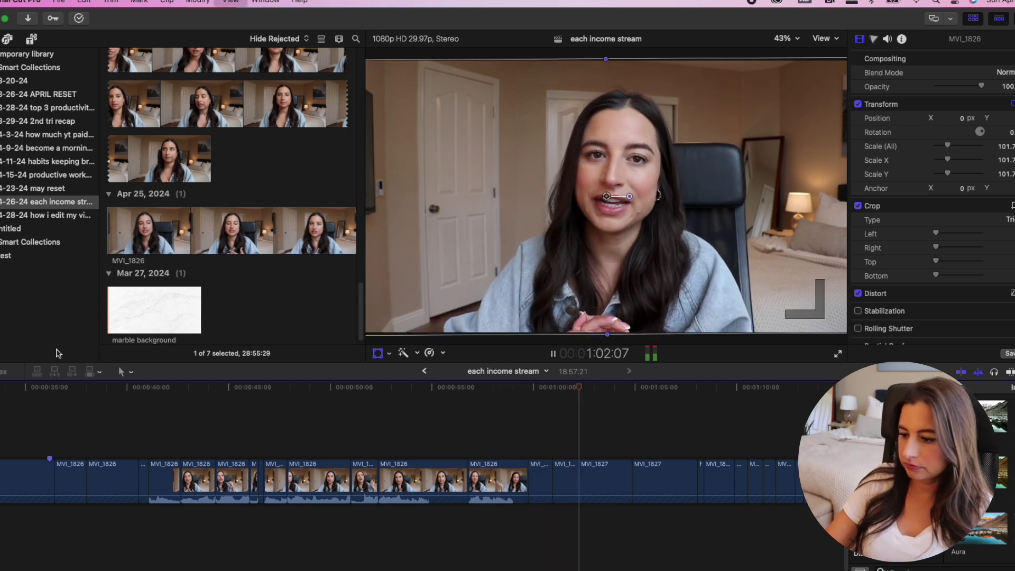
pyautogui.press('super+Tab')
pyautogui.click(396, 217)
pyautogui.doubleClick(524, 83)
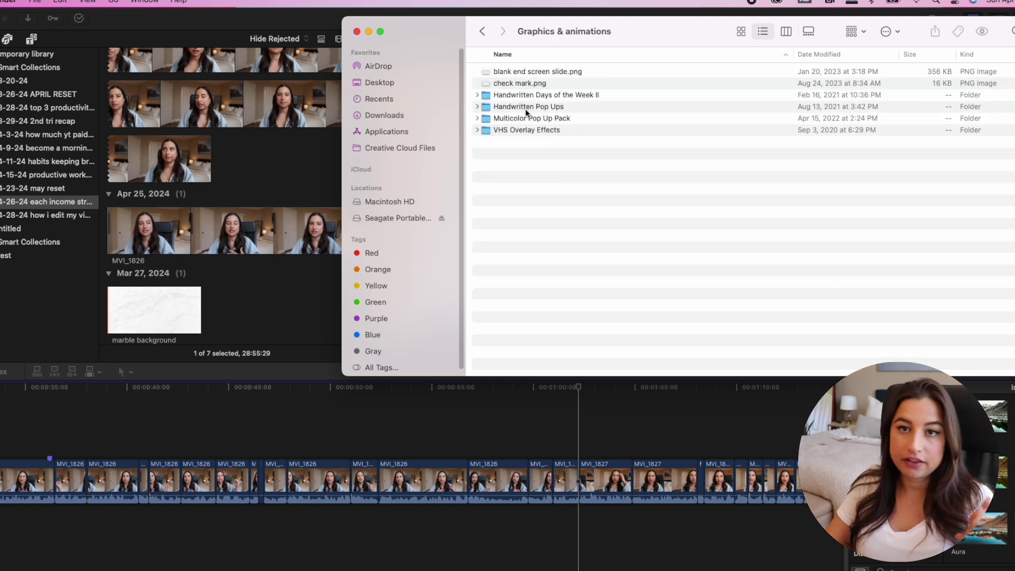
pyautogui.click(520, 107)
pyautogui.doubleClick(536, 118)
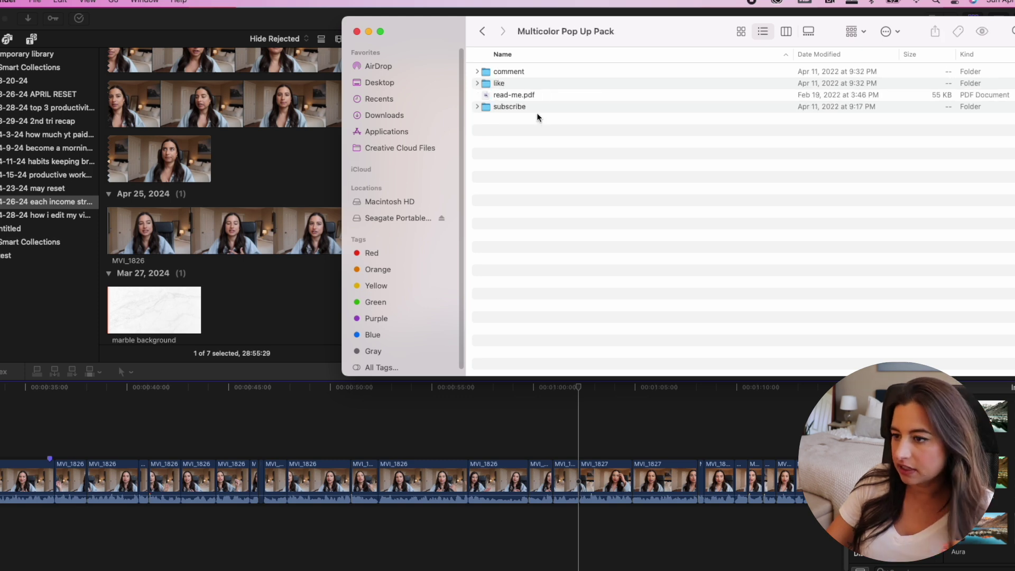
pyautogui.doubleClick(514, 83)
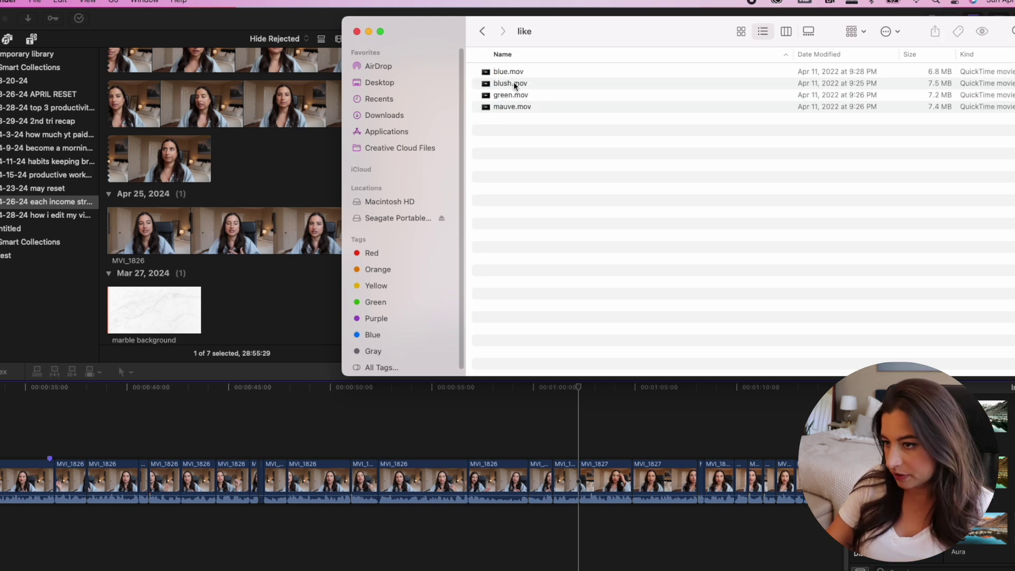
pyautogui.click(512, 85)
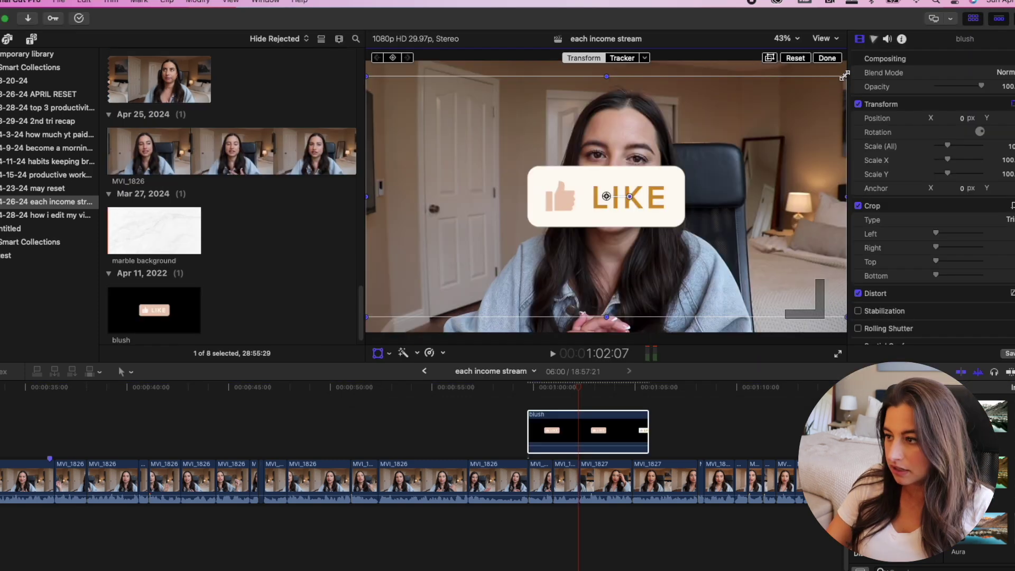
# Step: Scale the LIKE graphic down to about 59% and move it to the lower-left corner of the video frame
pyautogui.moveTo(846, 76); pyautogui.dragTo(748, 126)
pyautogui.moveTo(672, 161); pyautogui.dragTo(498, 260)
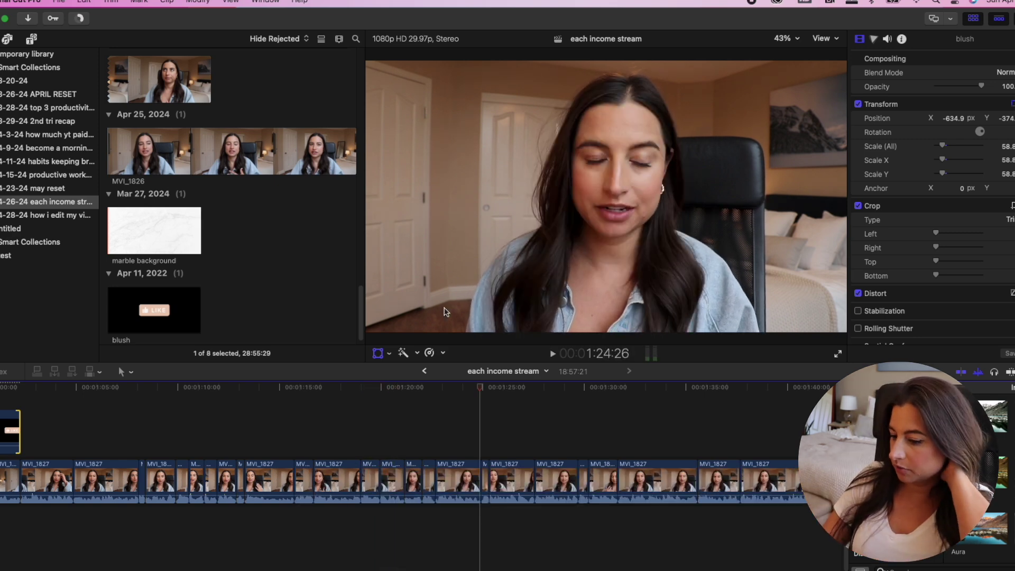
# Step: Switch to Chrome and open canva.com in the new tab
pyautogui.click(321, 570)
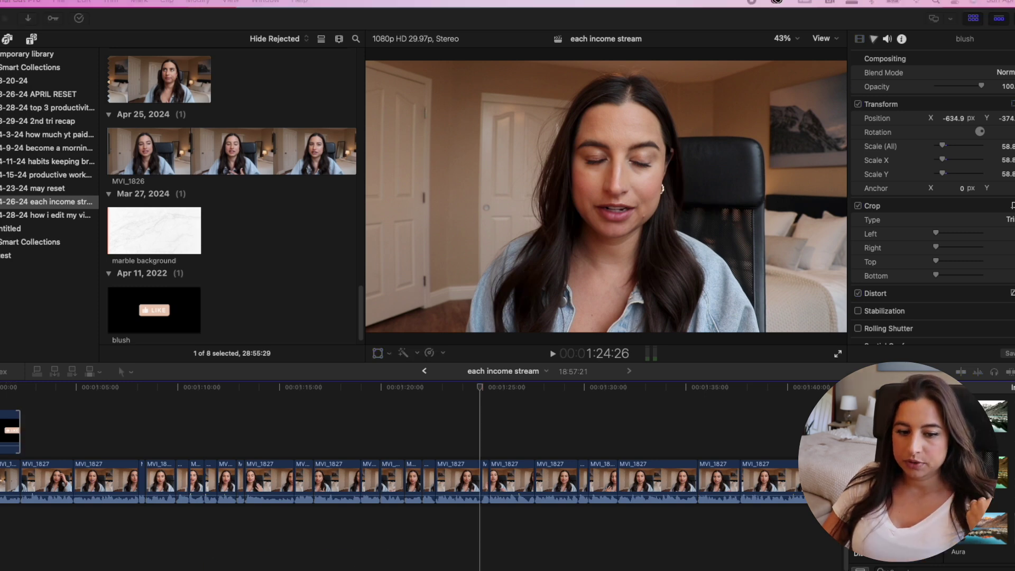
pyautogui.moveTo(0, 32); pyautogui.dragTo(625, 25)
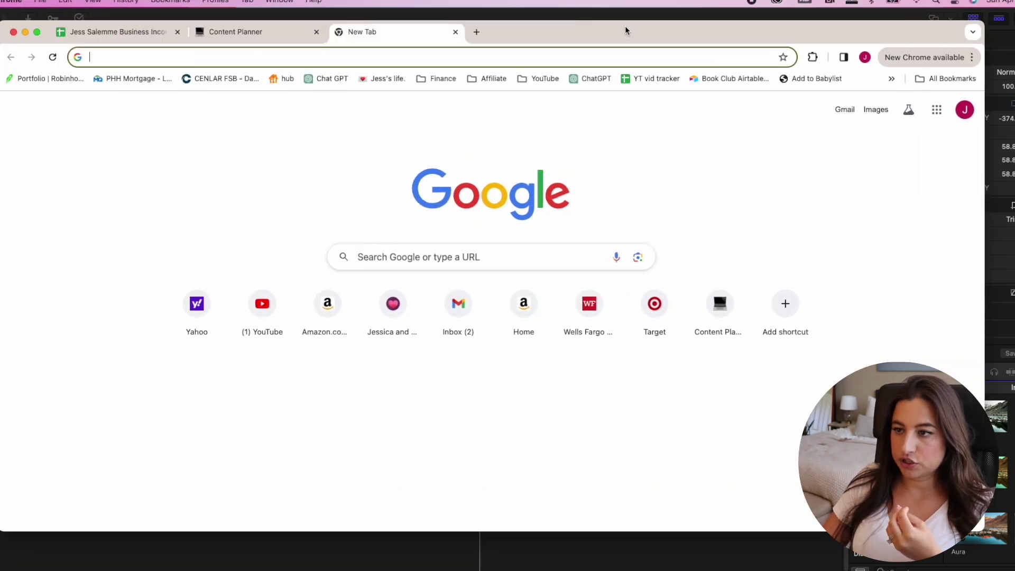
pyautogui.write('canva.com')
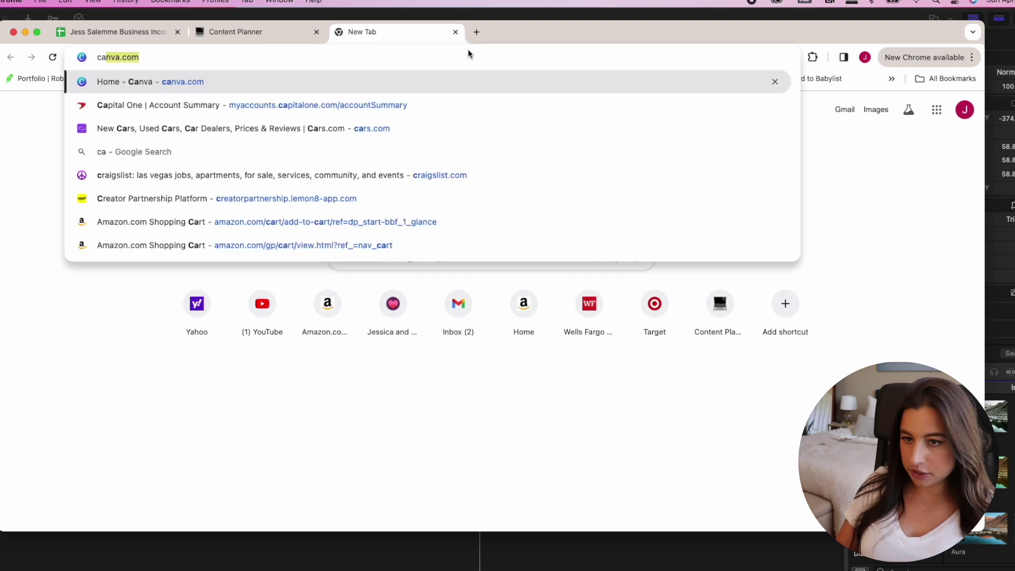
pyautogui.press('Return')
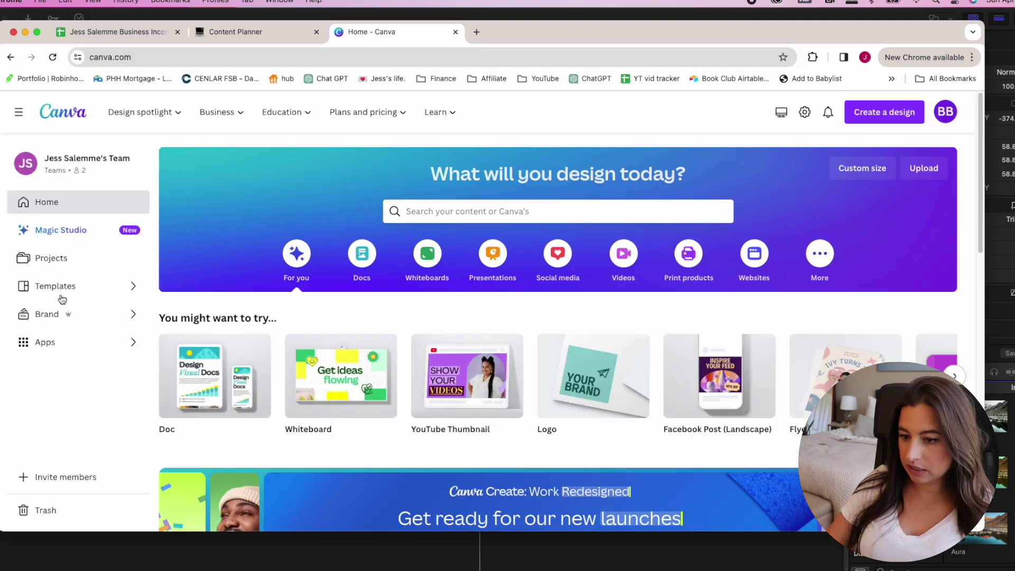
# Step: Open the existing "*wind was out of control*" design from the Canva projects
pyautogui.click(55, 282)
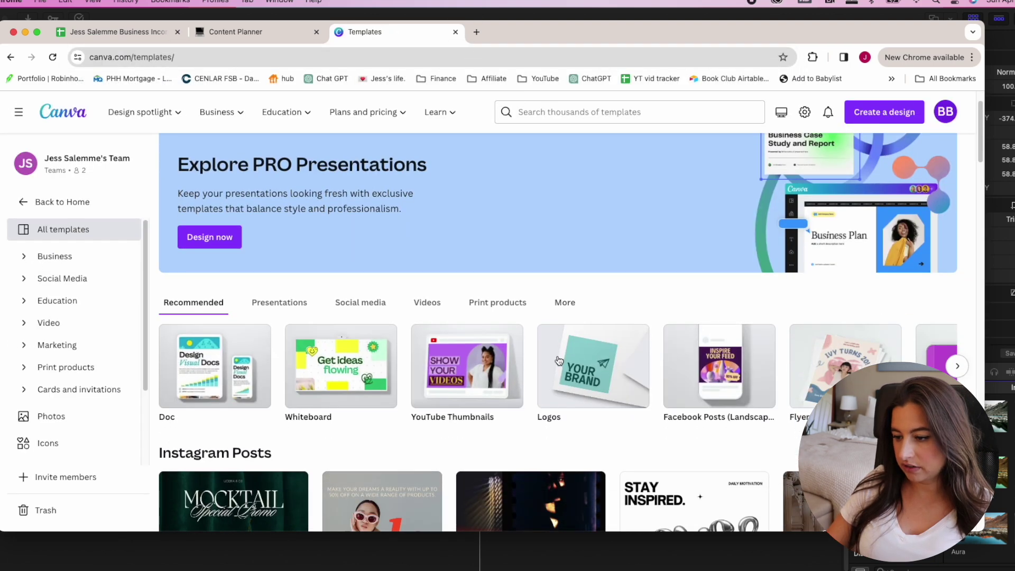
pyautogui.scroll(-5, 476, 317)
pyautogui.click(51, 258)
pyautogui.scroll(-5, 656, 307)
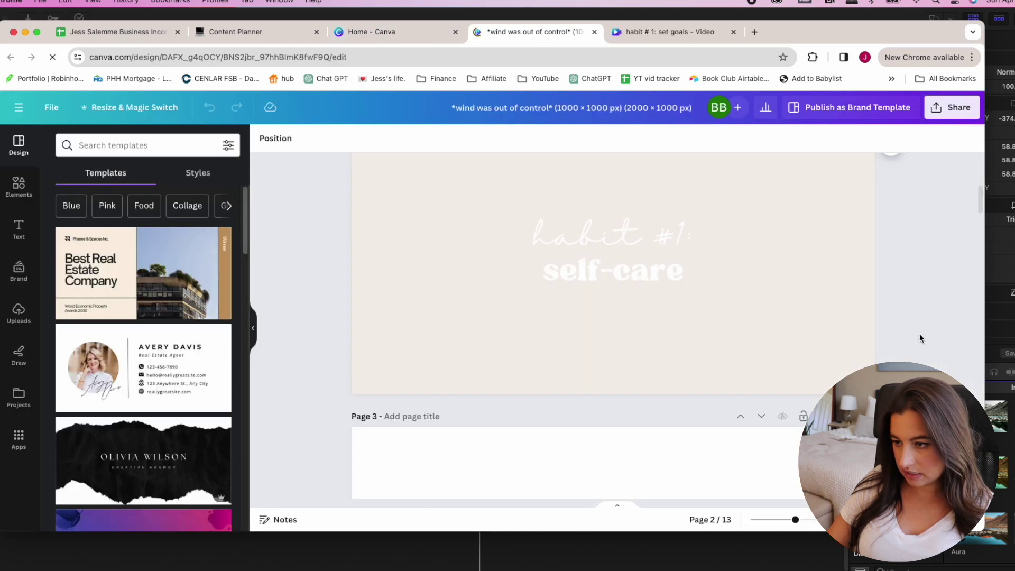
pyautogui.scroll(-5, 899, 328)
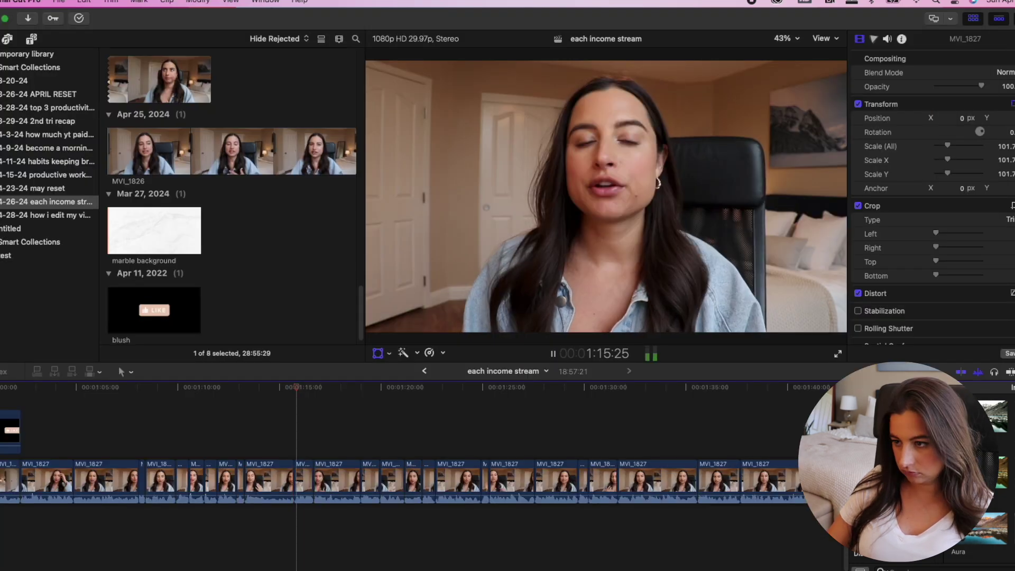
# Step: Search the Canva elements for money and replace page 3's "$139.6 billion" text with the green-arrow coin stacks graphic
pyautogui.click(334, 562)
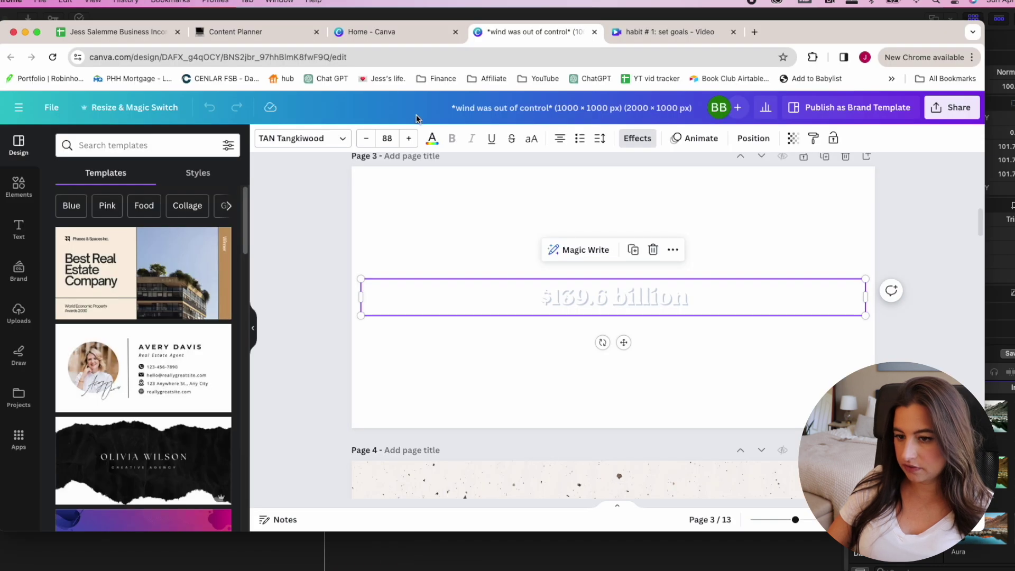
pyautogui.click(29, 201)
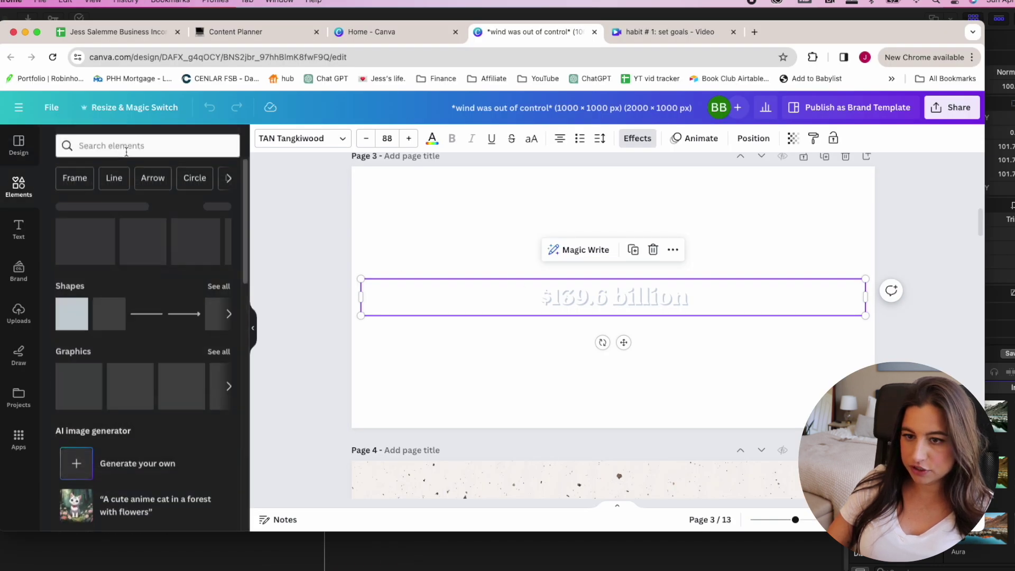
pyautogui.write('money increase')
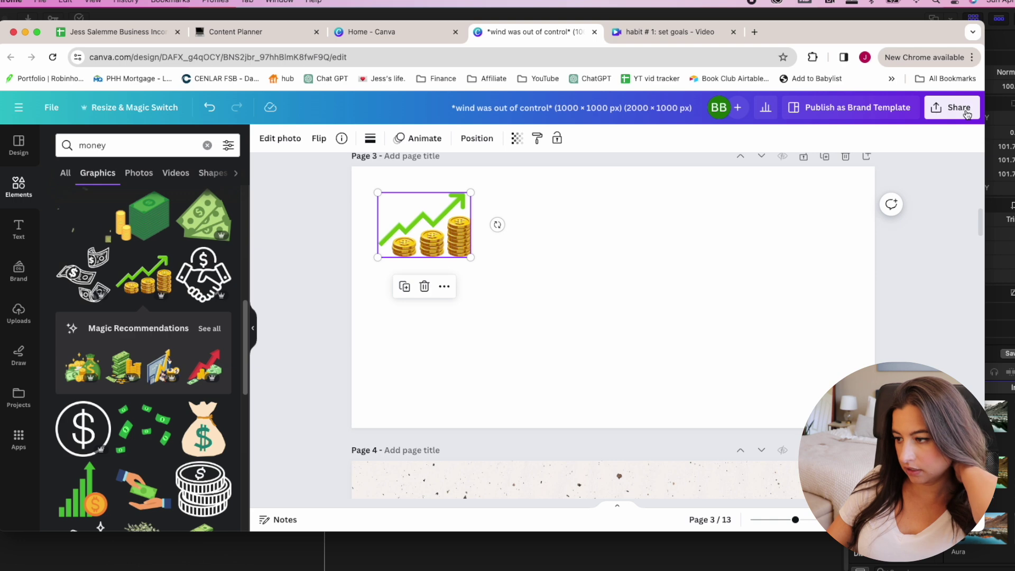
# Step: Download only page 3 as a PNG with a transparent background and add it above the main video in Final Cut Pro
pyautogui.click(952, 108)
pyautogui.click(793, 403)
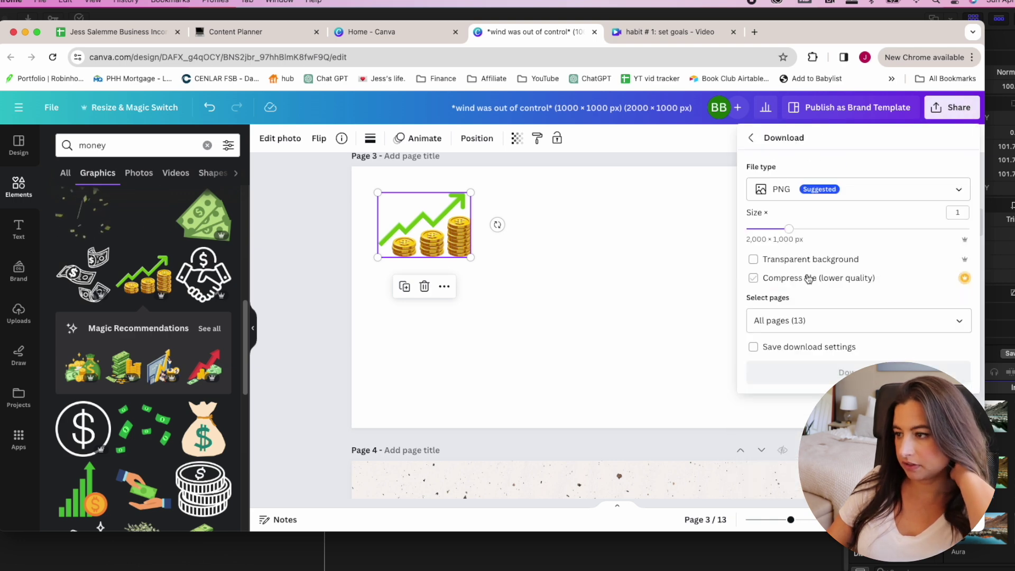
pyautogui.click(804, 319)
pyautogui.click(841, 160)
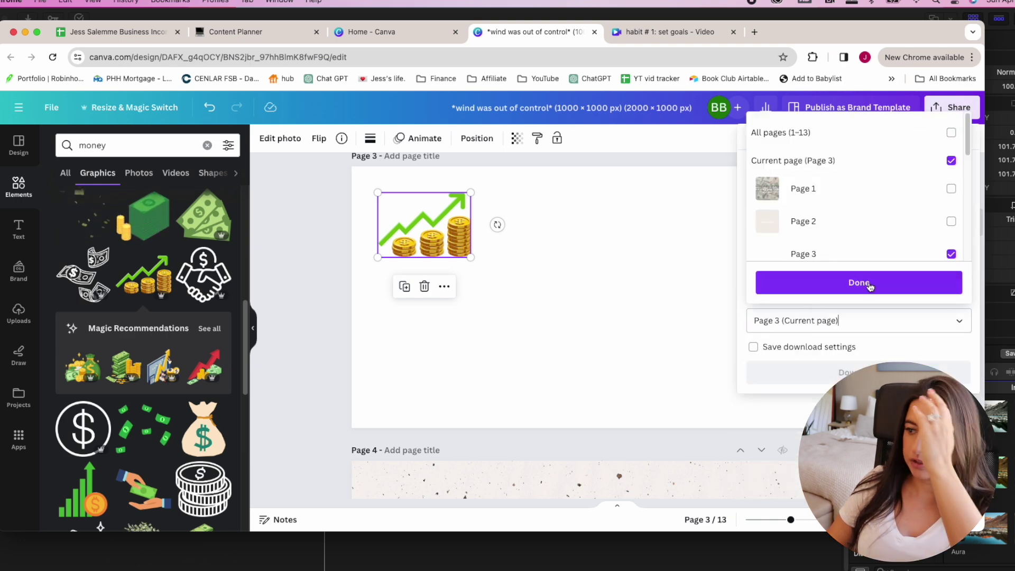
pyautogui.click(867, 283)
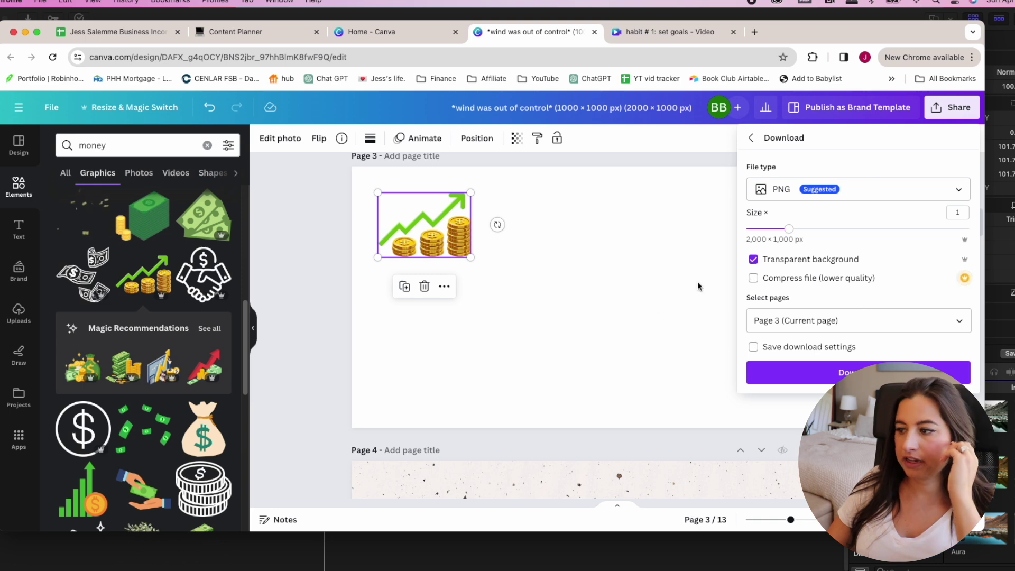
pyautogui.click(820, 377)
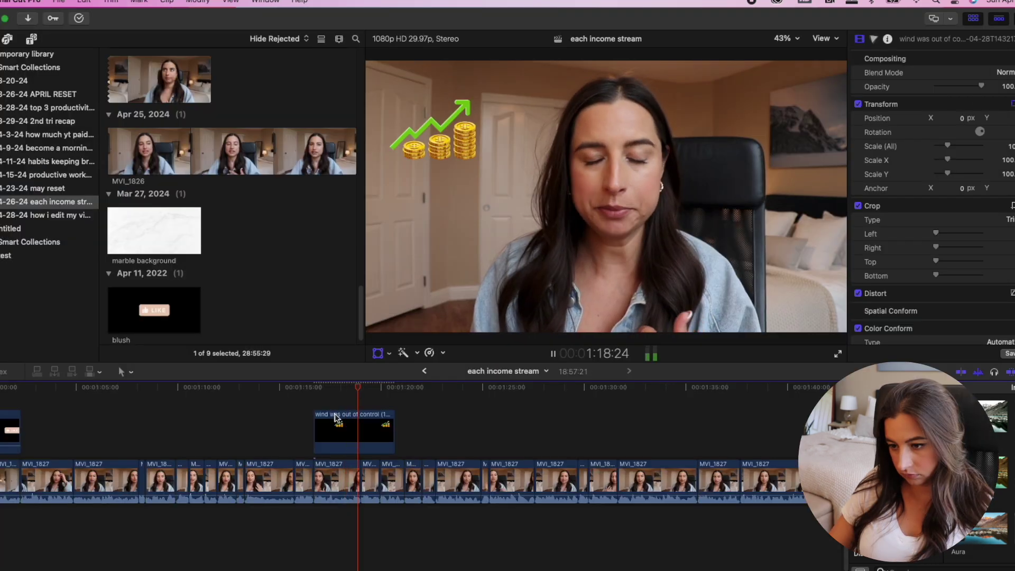
# Step: Switch back to Canva and delete the coin stacks graphic from page 3
pyautogui.click(332, 562)
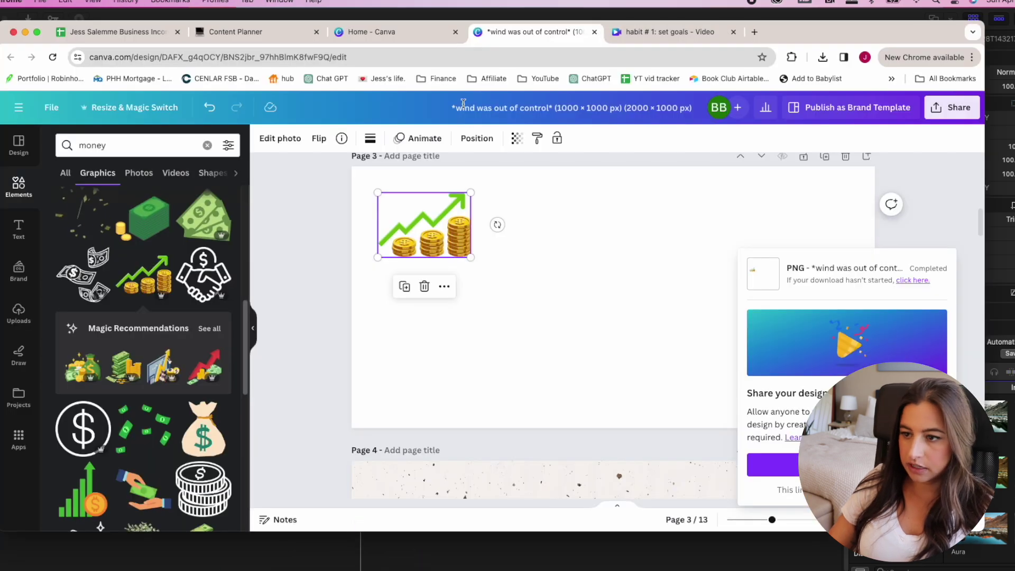
pyautogui.click(410, 363)
pyautogui.click(416, 233)
pyautogui.press('BackSpace')
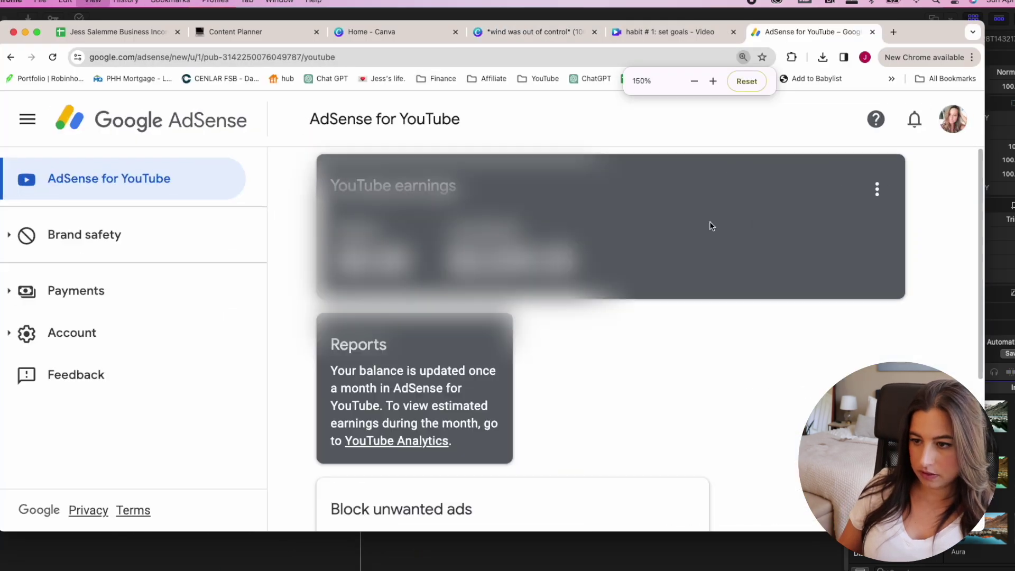
# Step: Enlarge the AdSense for YouTube page to 175% and take a cropped screenshot of the Google AdSense logo
pyautogui.press('super+equal')
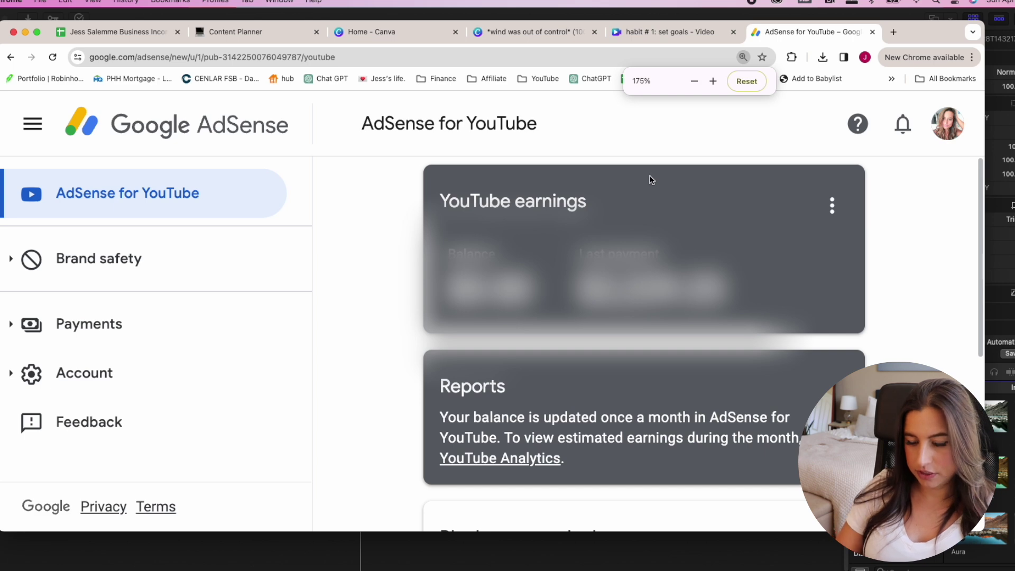
pyautogui.press('super+shift+4')
pyautogui.moveTo(57, 99); pyautogui.dragTo(292, 141)
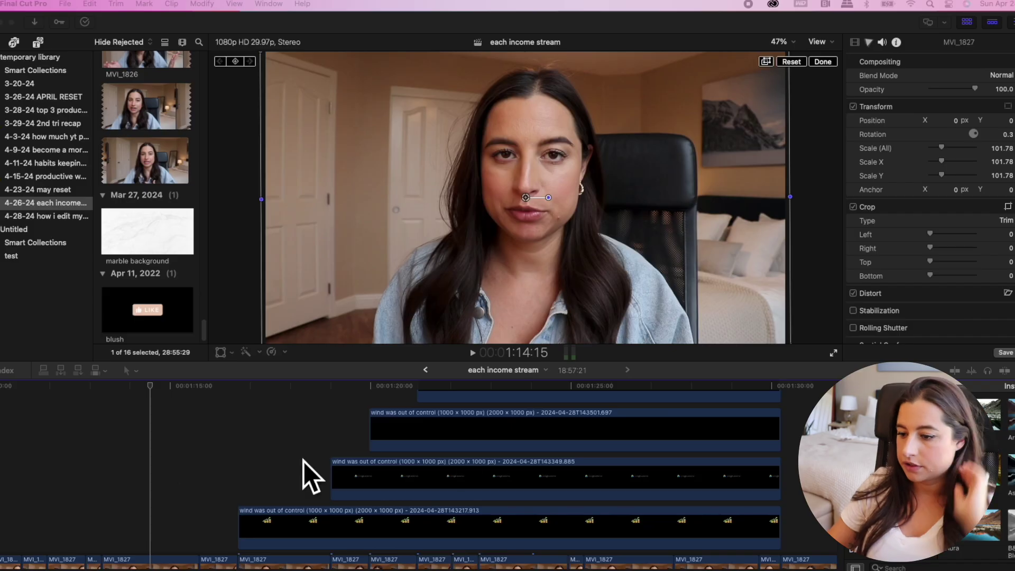
# Step: Review the stacked Canva overlays in Final Cut Pro and play the timeline on to the clip starting at 1:37:21
pyautogui.scroll(5, 642, 463)
pyautogui.scroll(2, 657, 459)
pyautogui.moveTo(692, 420); pyautogui.dragTo(769, 426)
pyautogui.scroll(-5, 338, 454)
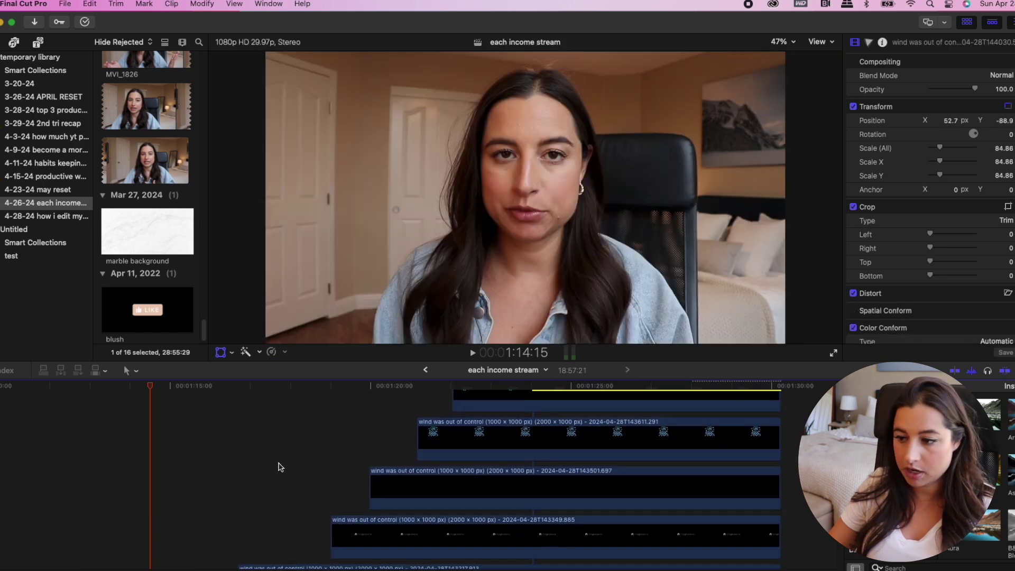
pyautogui.scroll(-3, 279, 463)
pyautogui.click(112, 449)
pyautogui.press('space')
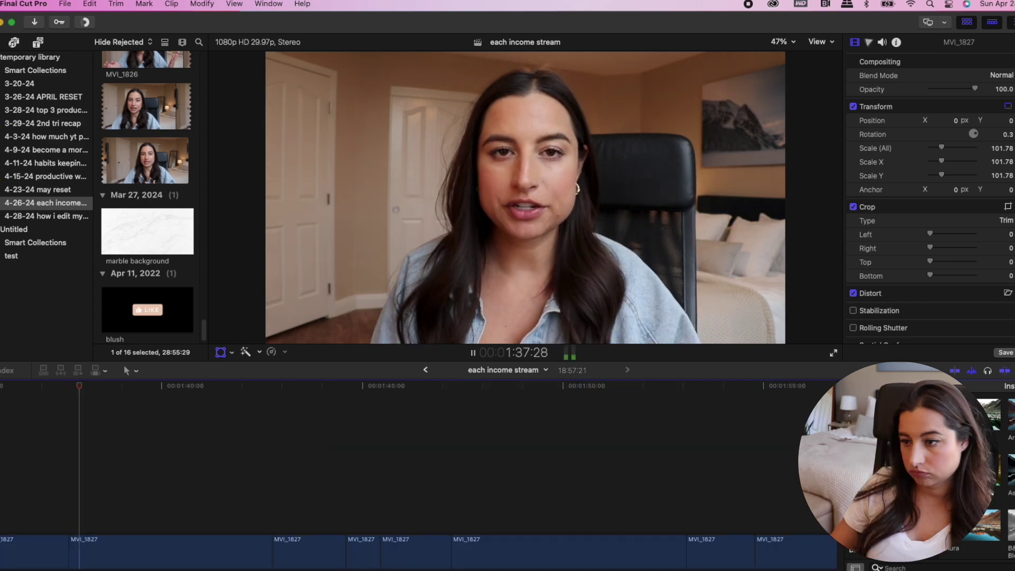
pyautogui.scroll(-5, 372, 460)
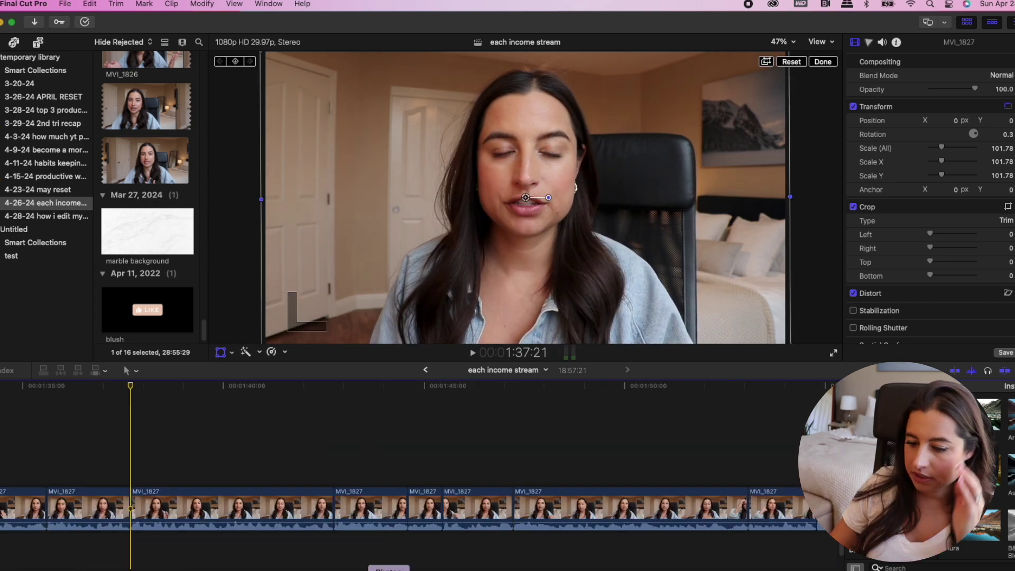
# Step: Switch to Canva, change page 2's text to "income stream #1:" and "freelance work", and check the background shape's transparency setting
pyautogui.click(343, 570)
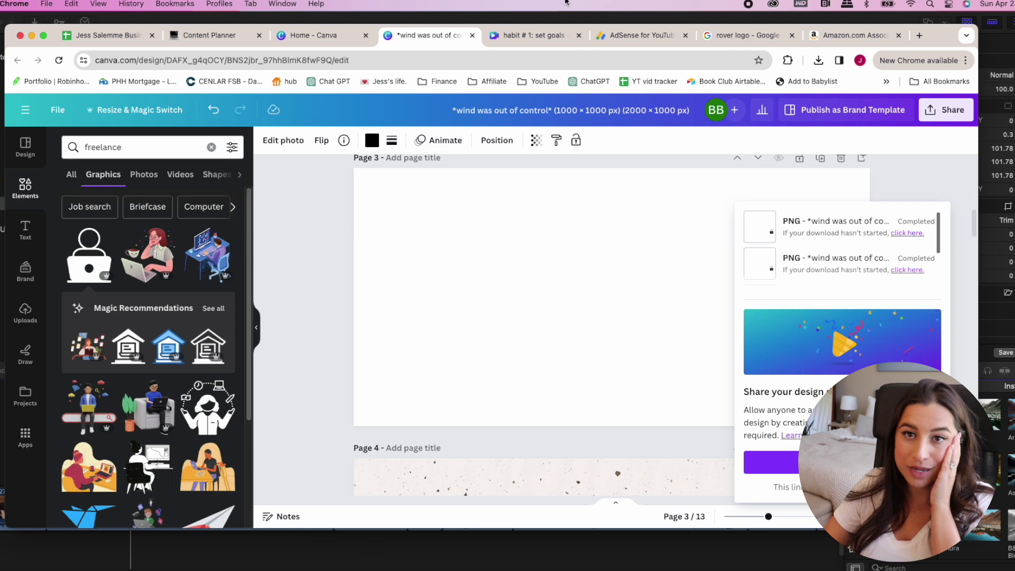
pyautogui.click(591, 217)
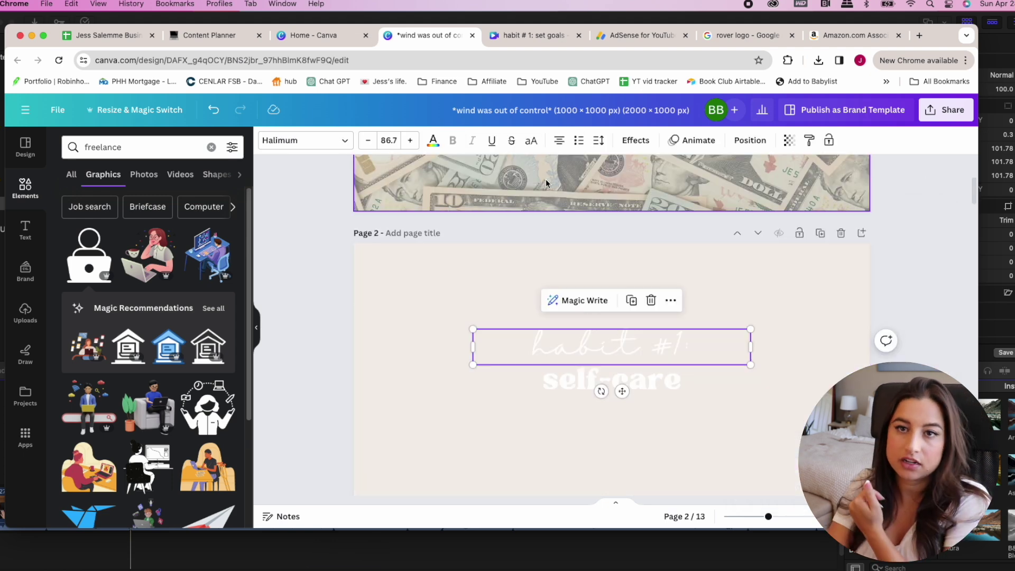
pyautogui.doubleClick(641, 345)
pyautogui.write('income stream #1:')
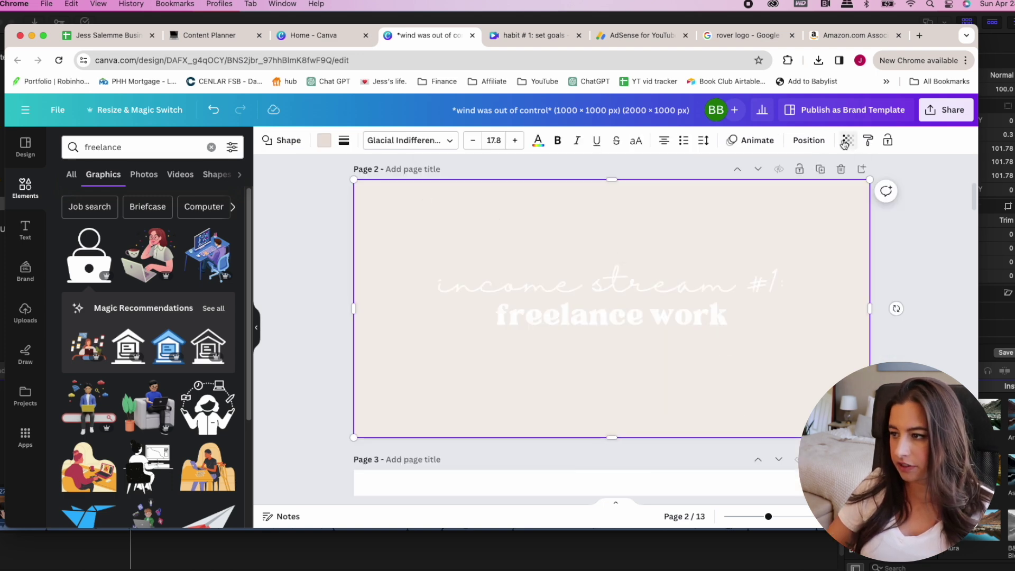
pyautogui.click(846, 142)
pyautogui.click(560, 239)
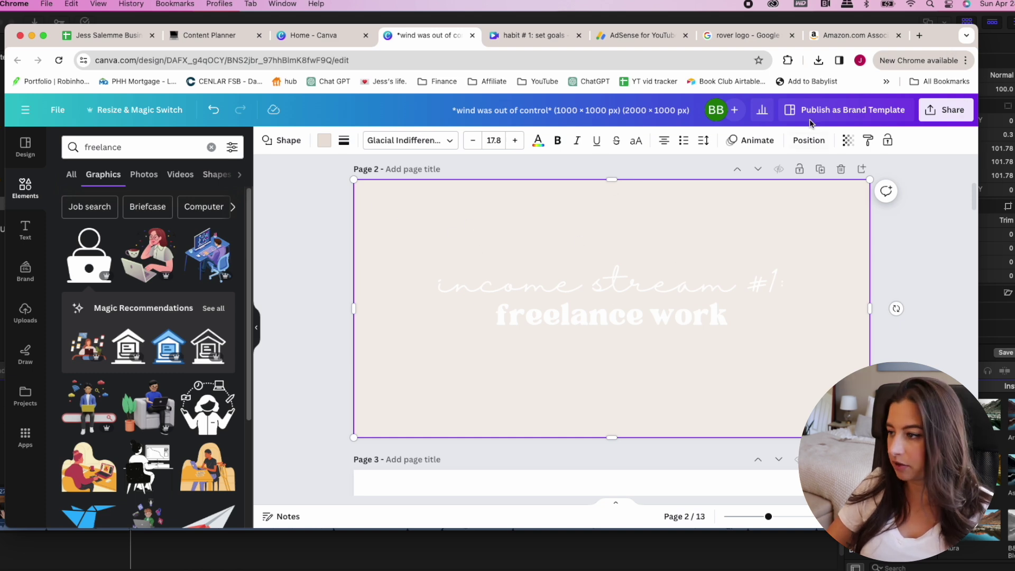
# Step: Download only page 2 as a PNG and place it above the main video at 1:37:21 in Final Cut Pro
pyautogui.click(949, 115)
pyautogui.click(770, 399)
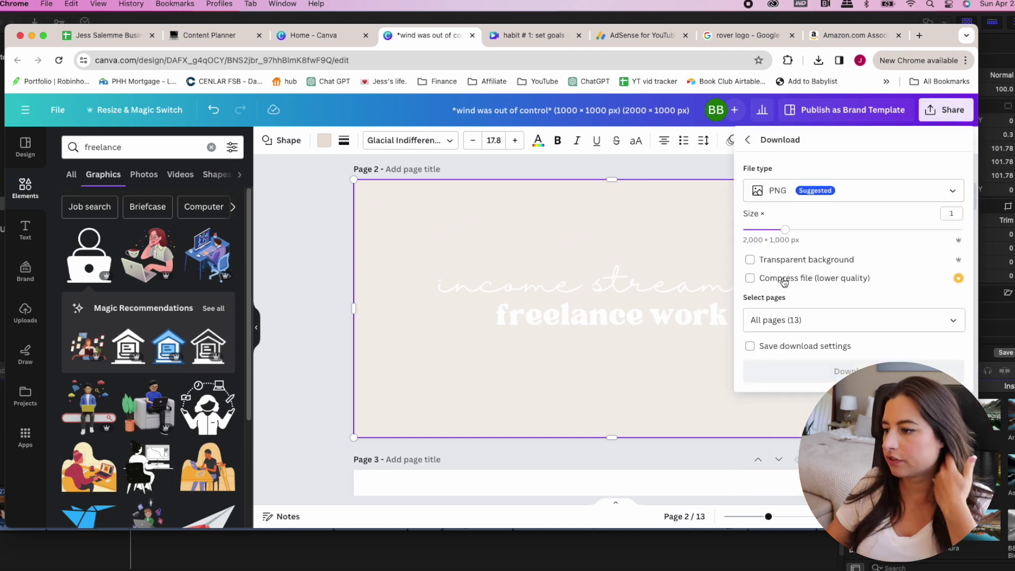
pyautogui.click(816, 327)
pyautogui.click(837, 141)
pyautogui.click(834, 165)
pyautogui.click(846, 293)
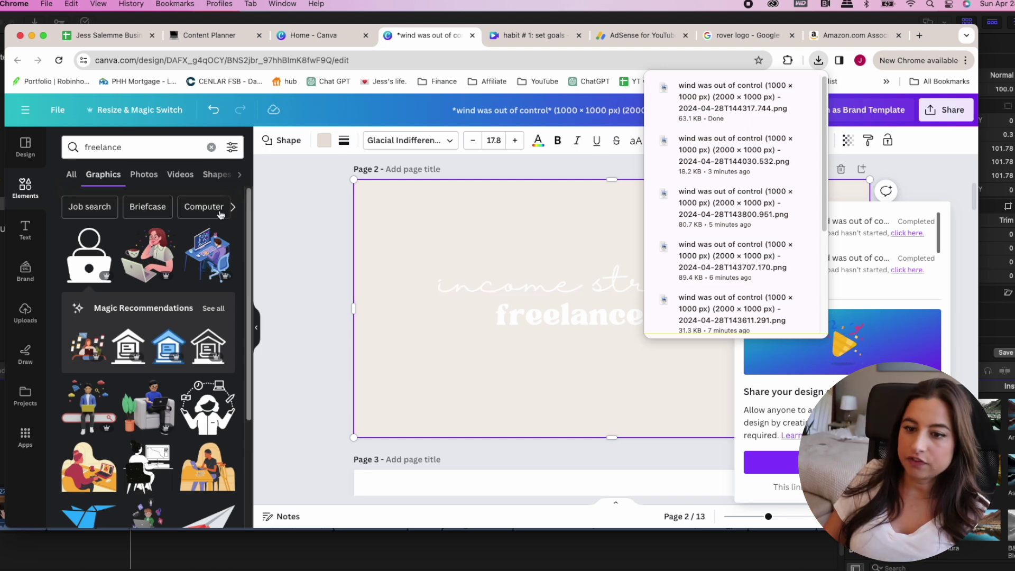
pyautogui.press('super+Tab')
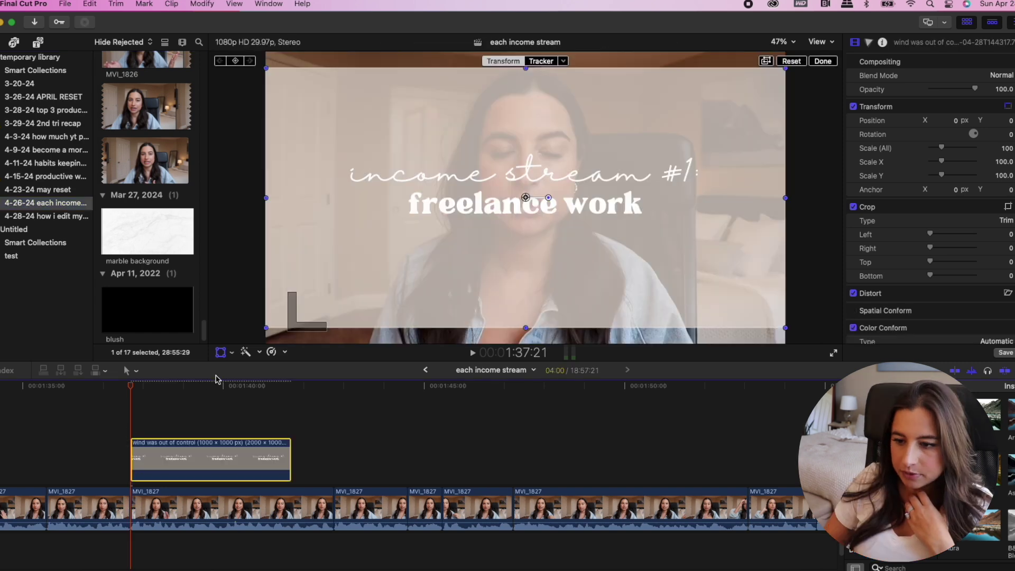
# Step: Scale the "income stream #1: freelance work" overlay to 113.61%, add transitions to both its ends, and play it back
pyautogui.moveTo(263, 329); pyautogui.dragTo(241, 346)
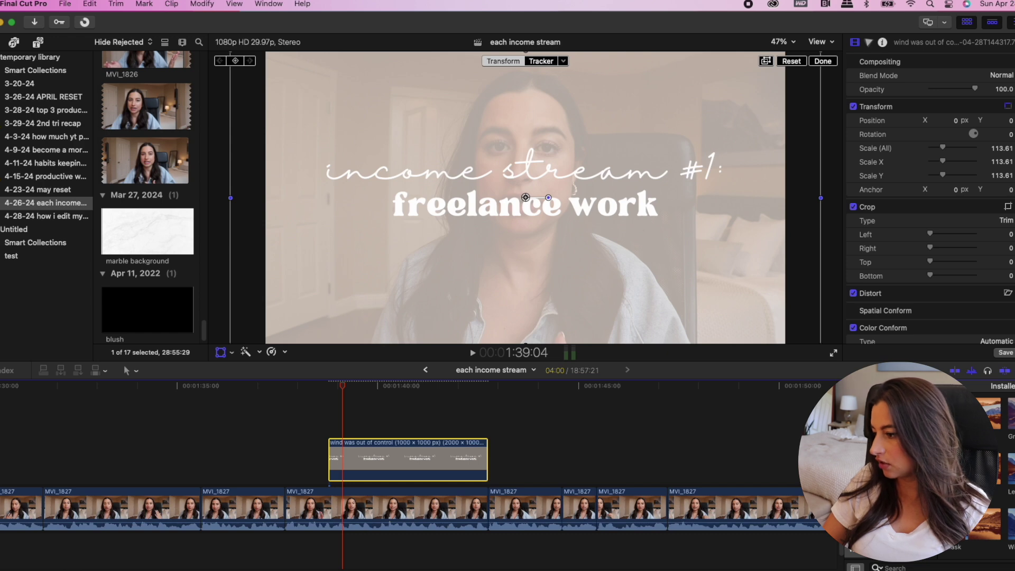
pyautogui.moveTo(971, 415); pyautogui.dragTo(389, 458)
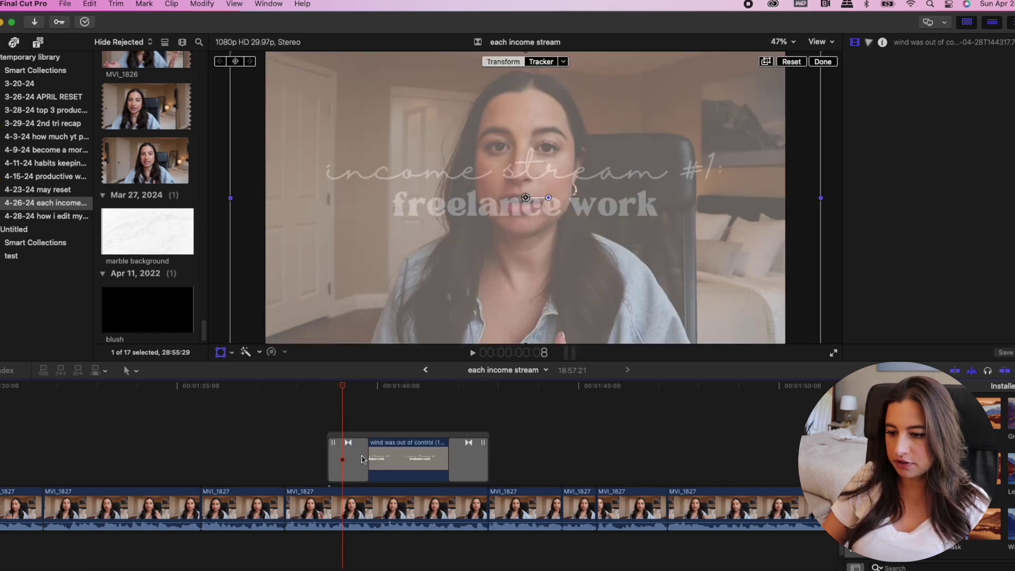
pyautogui.click(297, 443)
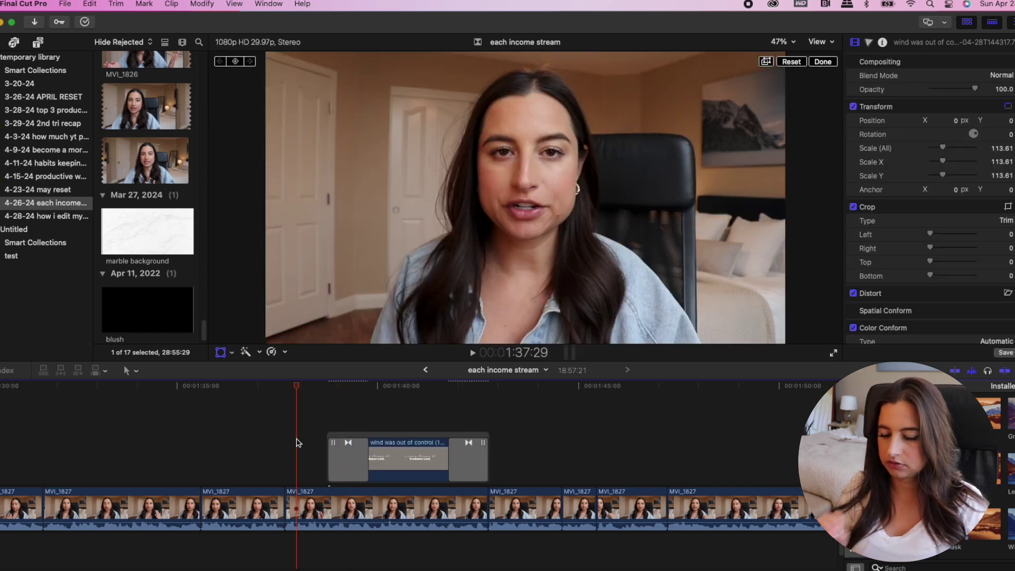
pyautogui.press('space')
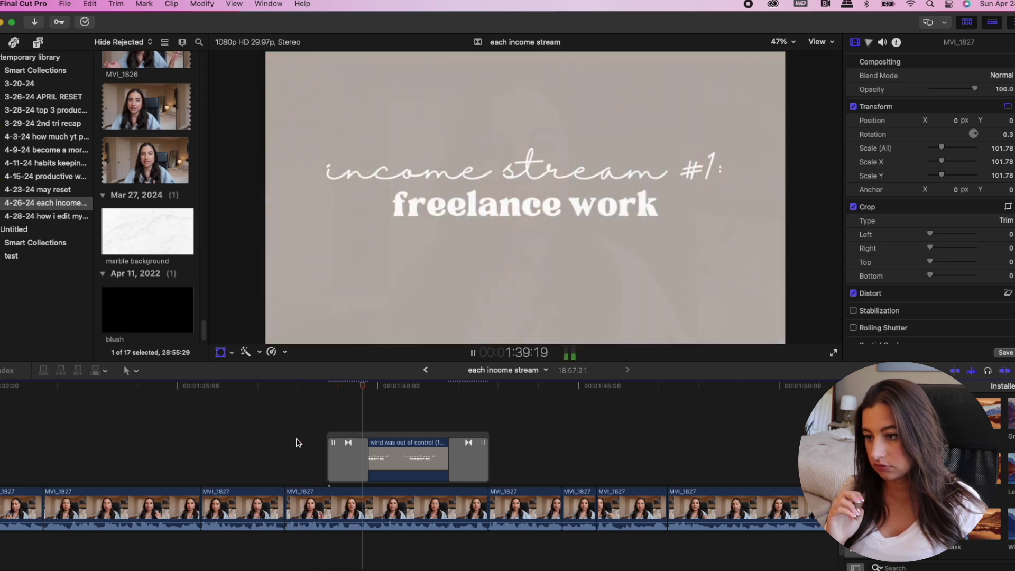
pyautogui.press('space')
# Step: Undo the overlay's transitions, apply a different transition to it, and play it from just before the title
pyautogui.press('super+z')
pyautogui.moveTo(983, 521); pyautogui.dragTo(392, 461)
pyautogui.click(306, 430)
pyautogui.press('space')
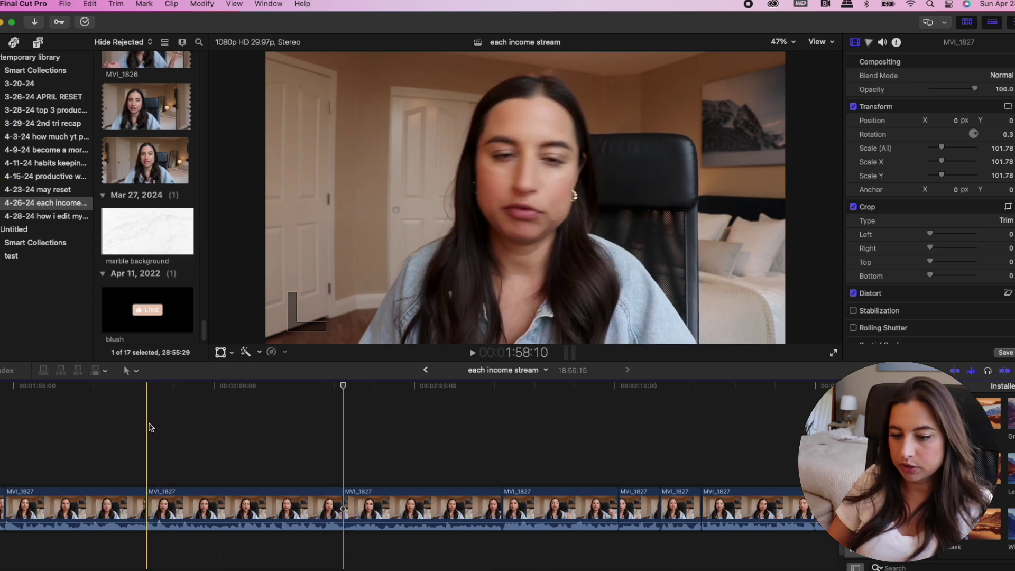
# Step: Play the timeline from the clip starting at about 1:58, switch to Chrome, and open fiverr.com in a new tab
pyautogui.click(149, 427)
pyautogui.press('space')
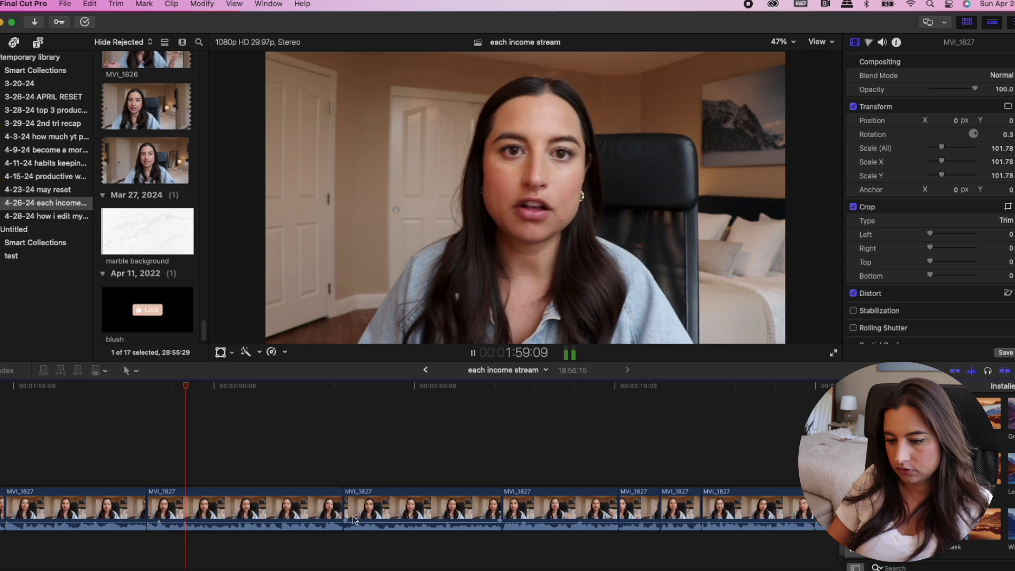
pyautogui.press('super+Tab')
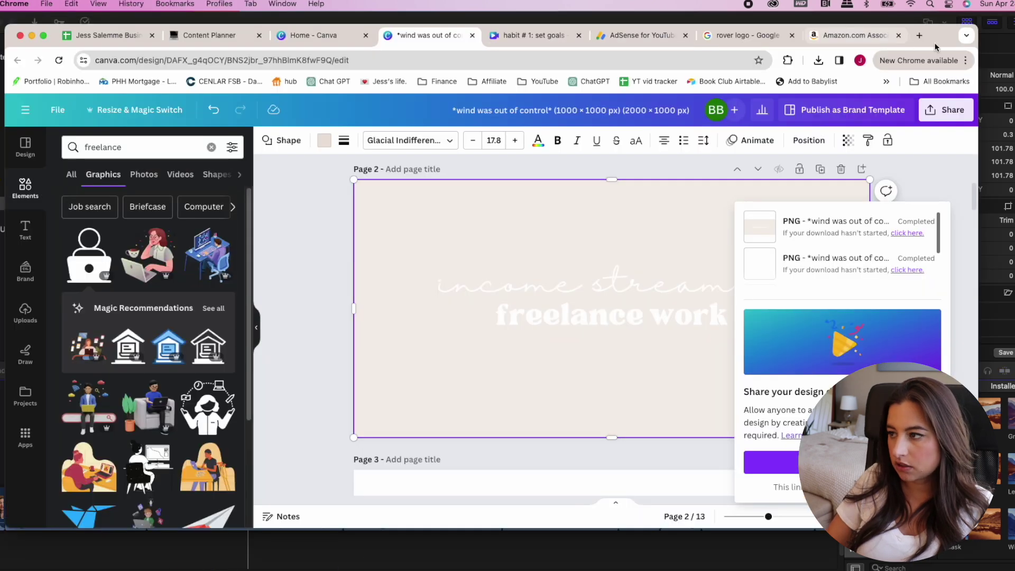
pyautogui.click(921, 35)
pyautogui.write('fiverr.com')
pyautogui.press('Return')
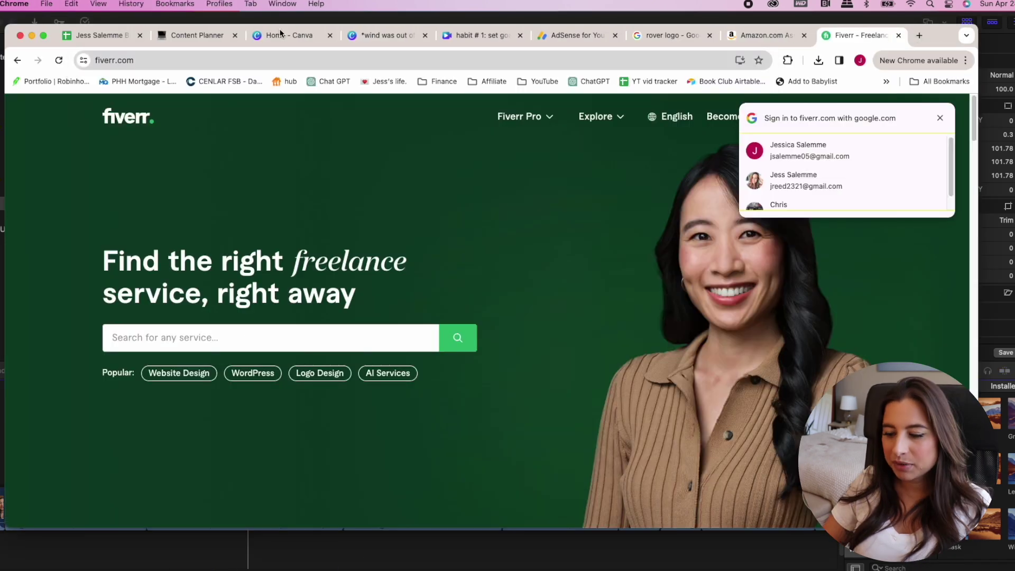
# Step: Bring the Finder window of the Seagate Portable Drive into view and open its Sound Effects folder
pyautogui.click(745, 562)
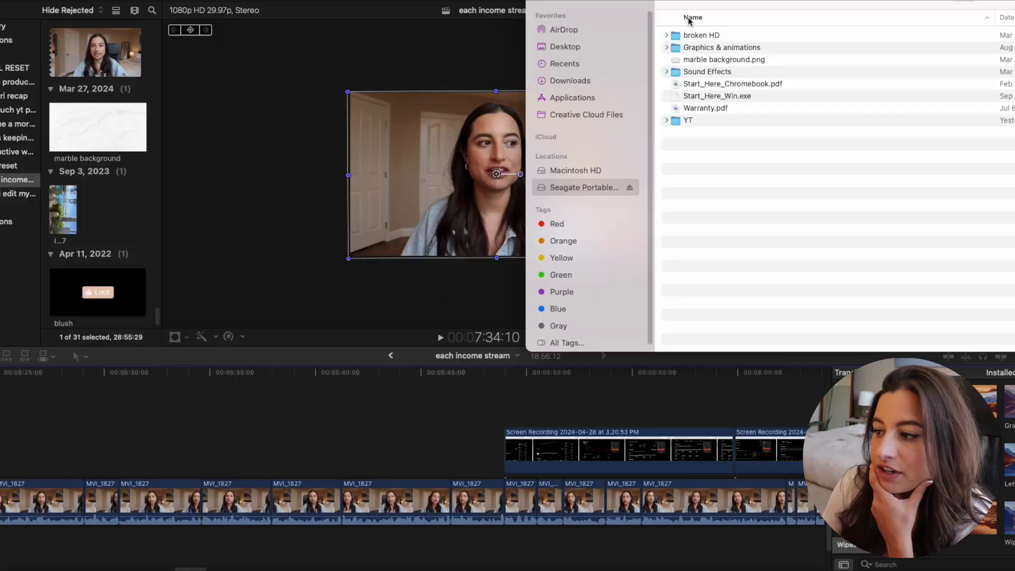
pyautogui.moveTo(690, 8); pyautogui.dragTo(515, 50)
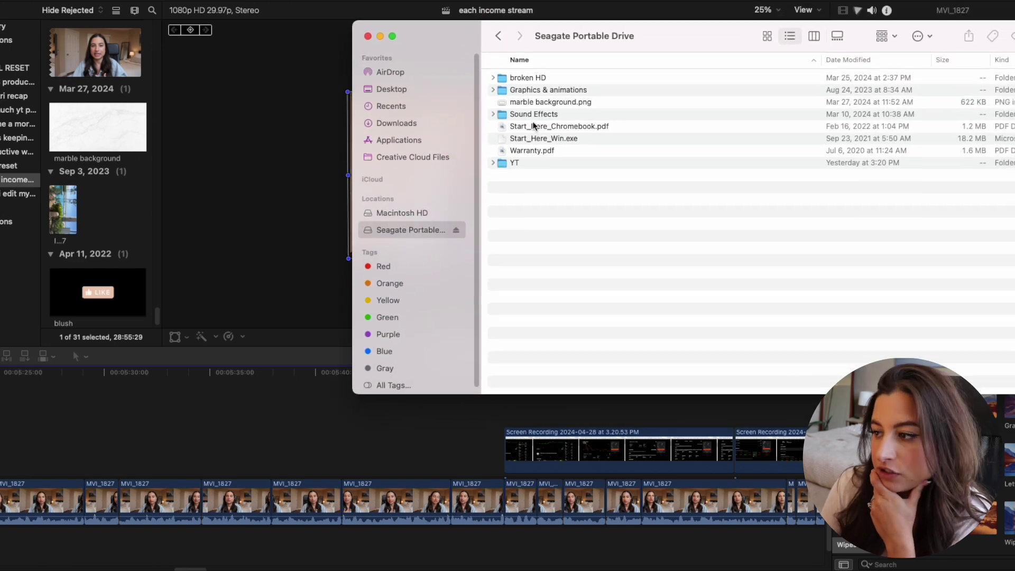
pyautogui.doubleClick(532, 114)
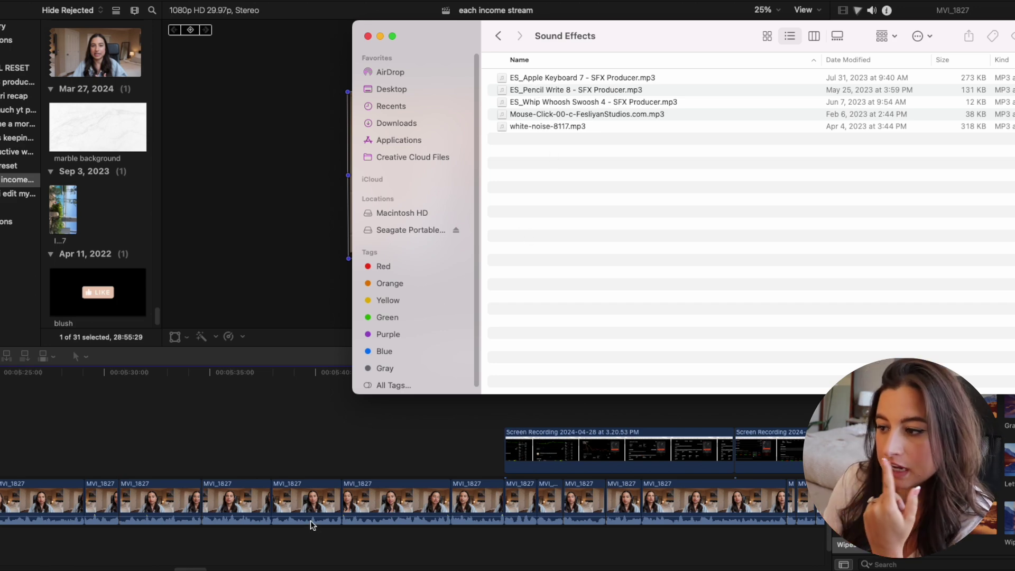
# Step: Switch to Chrome, open Epidemic Sound in a new tab, and go to its sound effects library
pyautogui.click(284, 558)
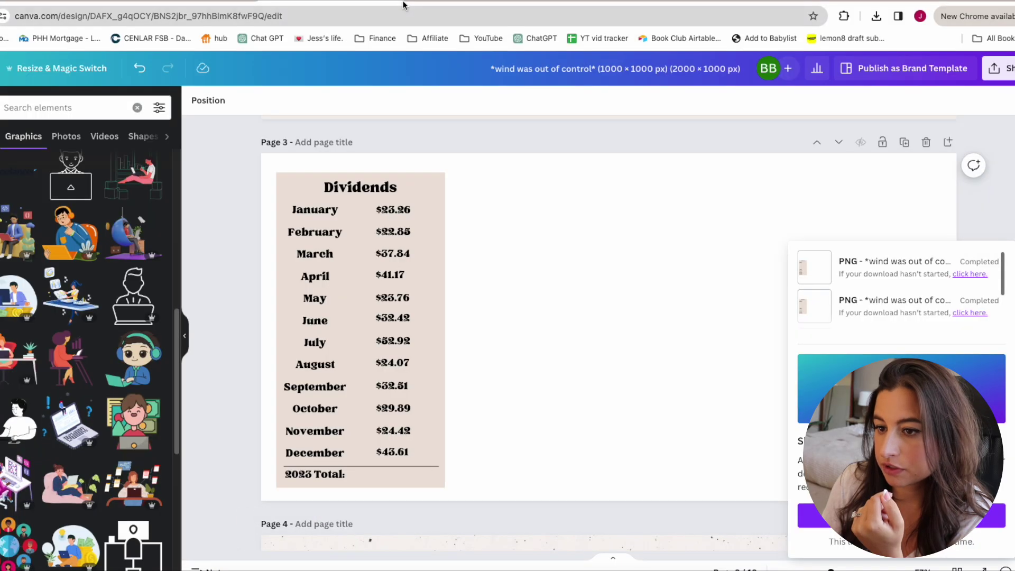
pyautogui.press('super+t')
pyautogui.write('ep')
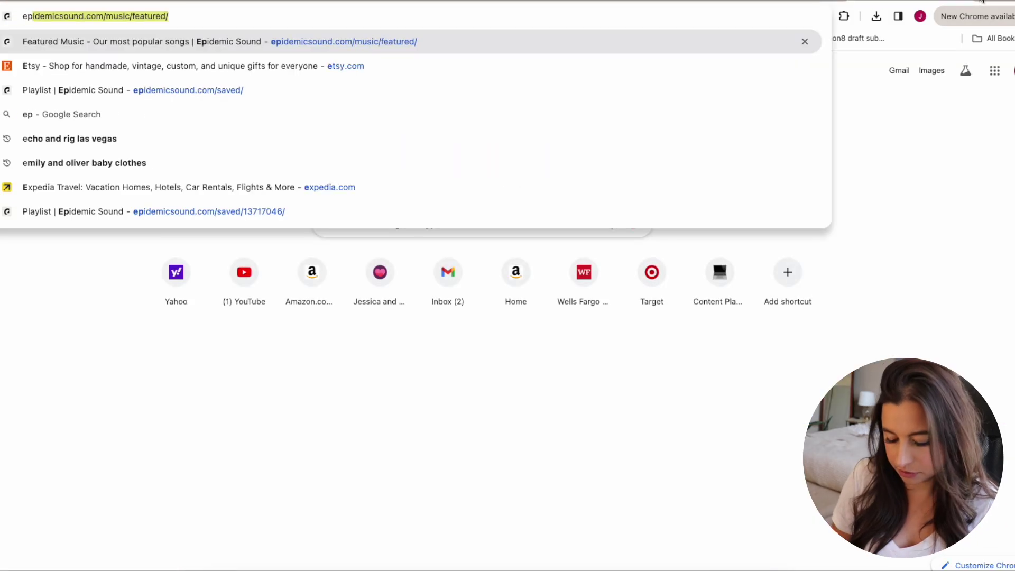
pyautogui.press('Return')
pyautogui.click(518, 71)
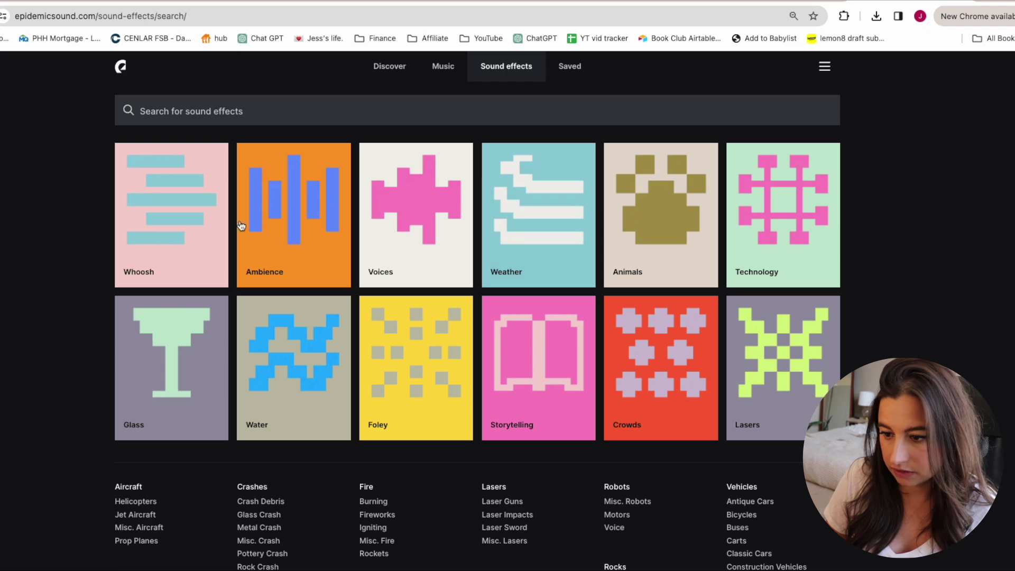
# Step: Open the Whoosh category of sound effects and preview Riser Suction 4
pyautogui.click(140, 239)
pyautogui.scroll(-4, 245, 434)
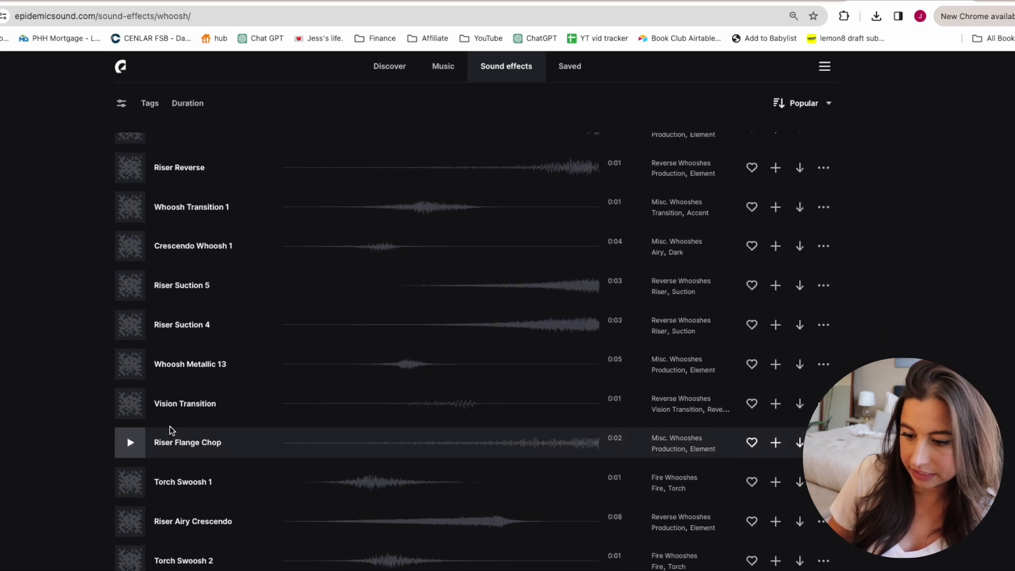
pyautogui.click(127, 327)
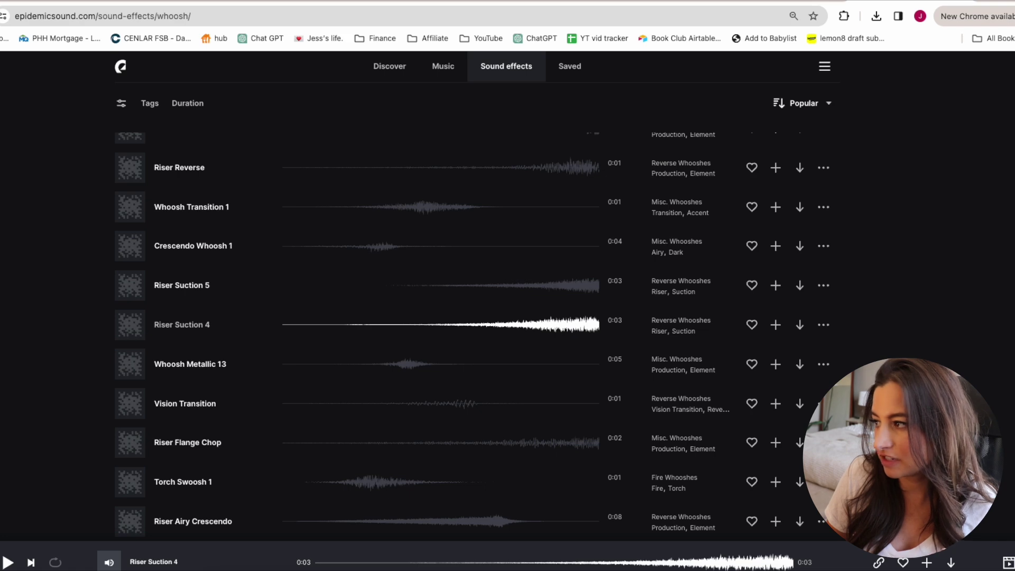
# Step: Return to Final Cut Pro and place Mouse-Click-00-c-FesliyanStudios.com.mp3 from Finder's Sound Effects folder below the start of the 3.20.53 PM screen recording
pyautogui.press('super+Tab')
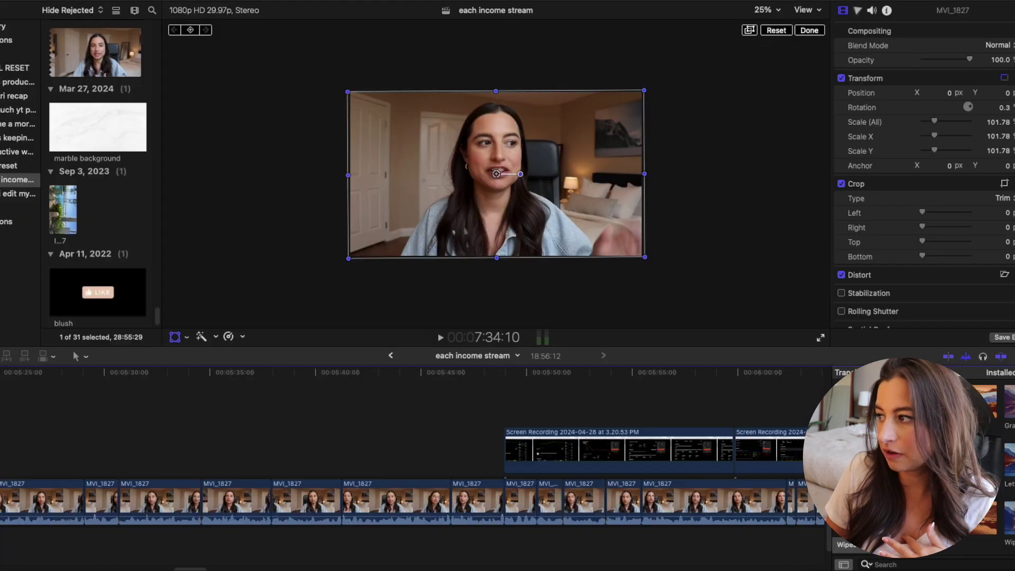
pyautogui.click(216, 555)
pyautogui.moveTo(552, 115); pyautogui.dragTo(512, 509)
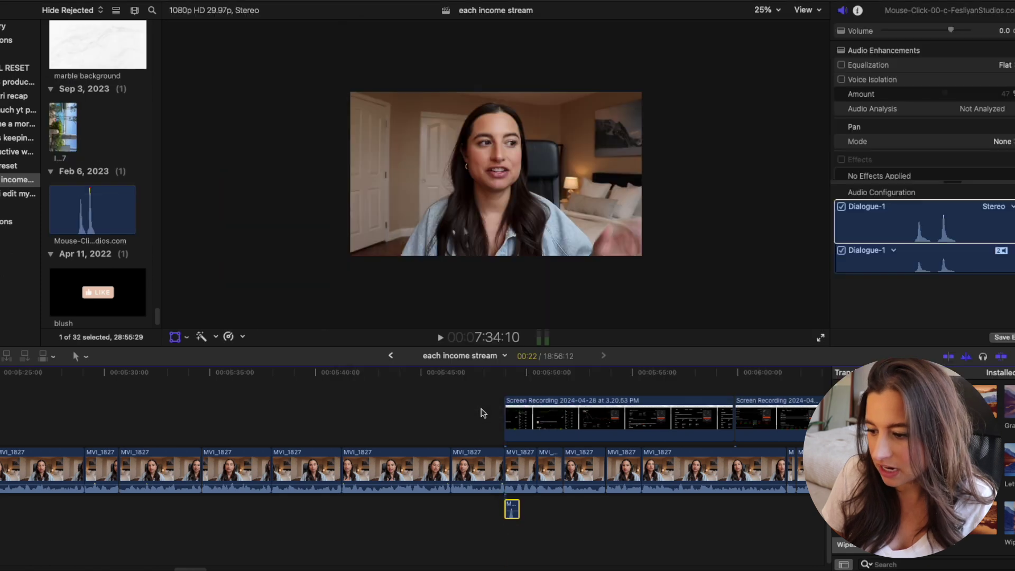
# Step: Move the mouse-click sound to start at 5:48:18, ahead of the screen recording, and lower its volume to -7.0 dB
pyautogui.click(505, 380)
pyautogui.click(498, 380)
pyautogui.press('super+=')
pyautogui.press('super+=')
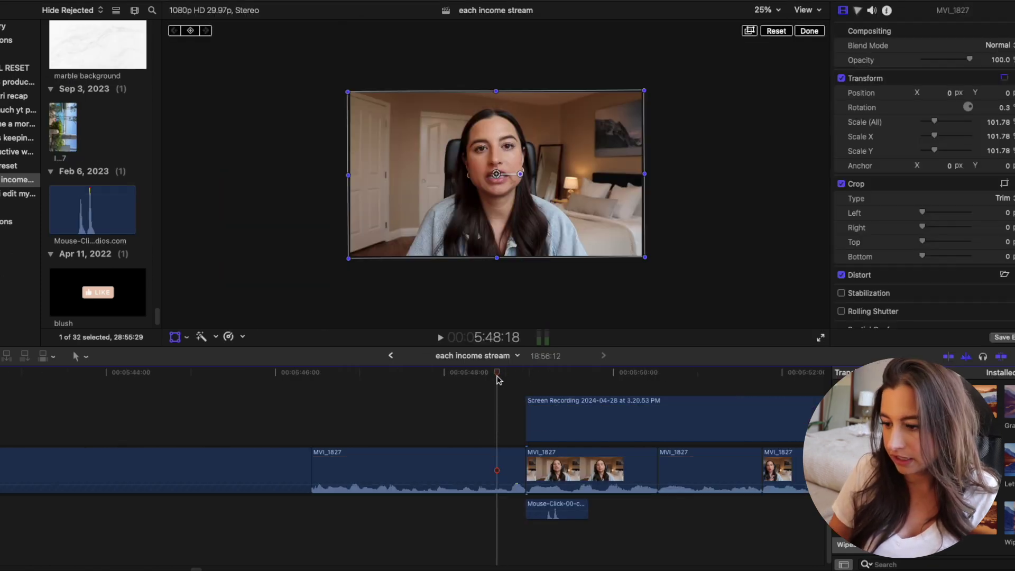
pyautogui.moveTo(572, 510); pyautogui.dragTo(545, 511)
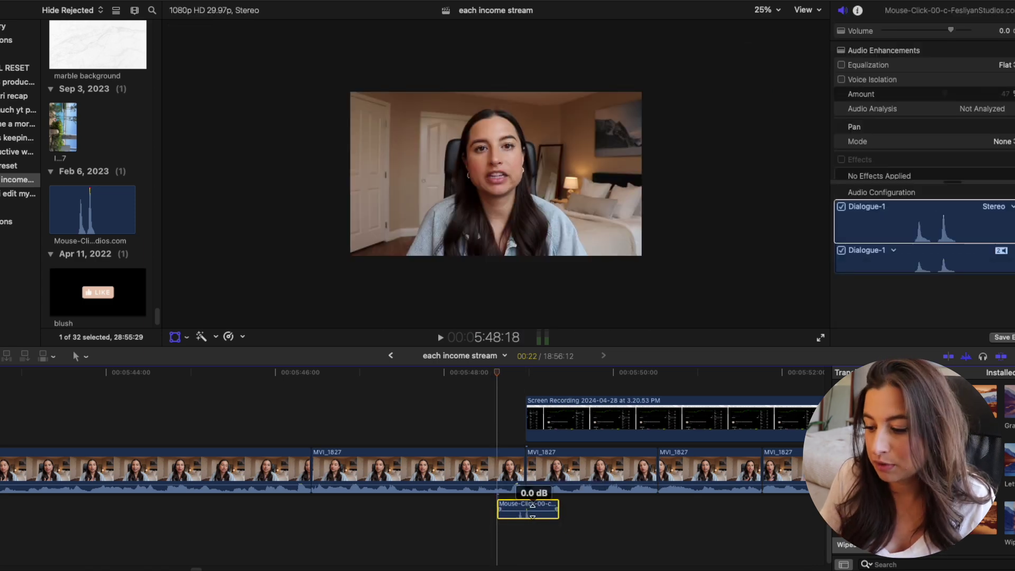
pyautogui.click(937, 68)
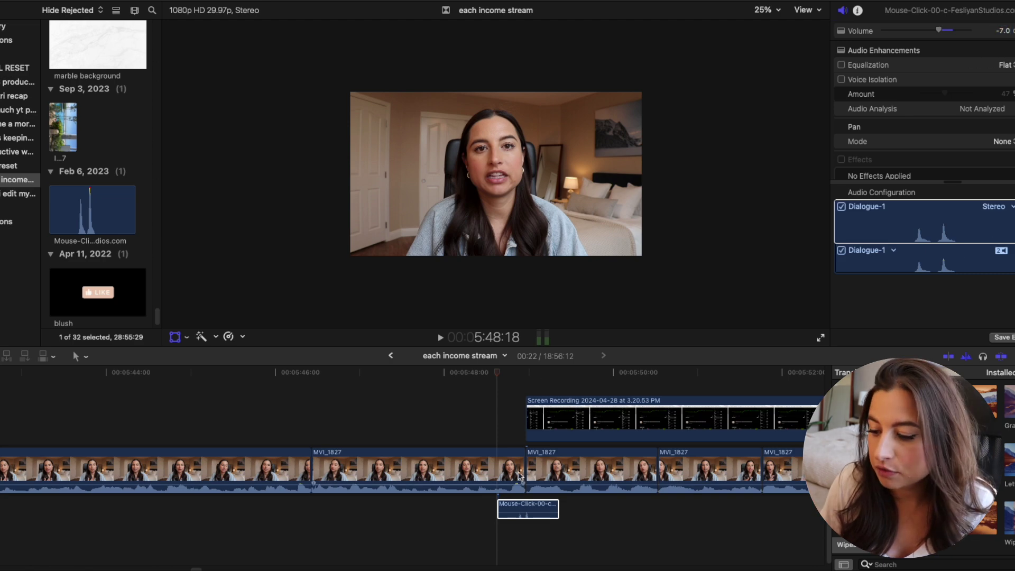
# Step: Nudge the mouse-click sound slightly later so its click lines up with the start of the screen recording
pyautogui.click(542, 512)
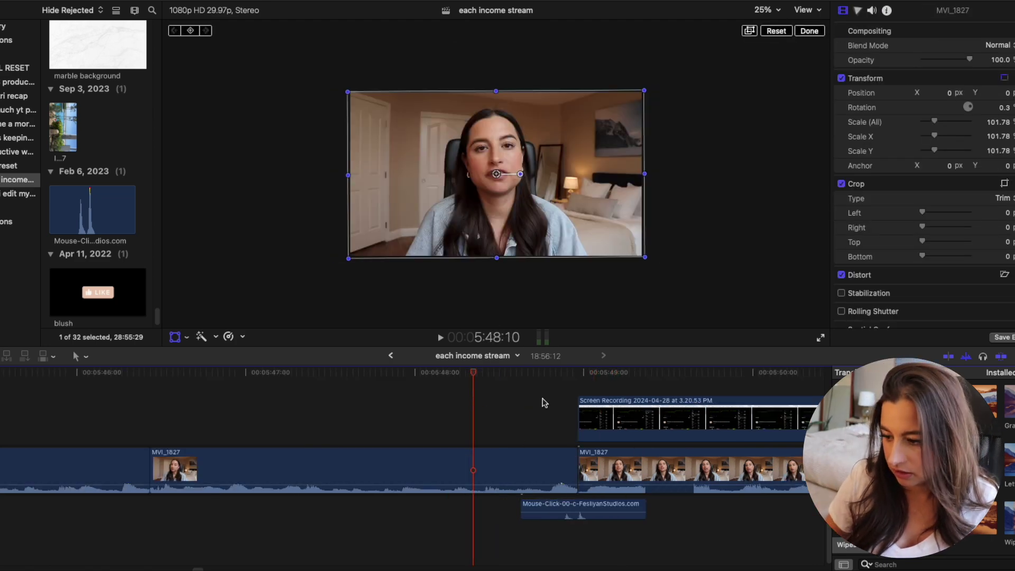
pyautogui.moveTo(601, 510); pyautogui.dragTo(607, 510)
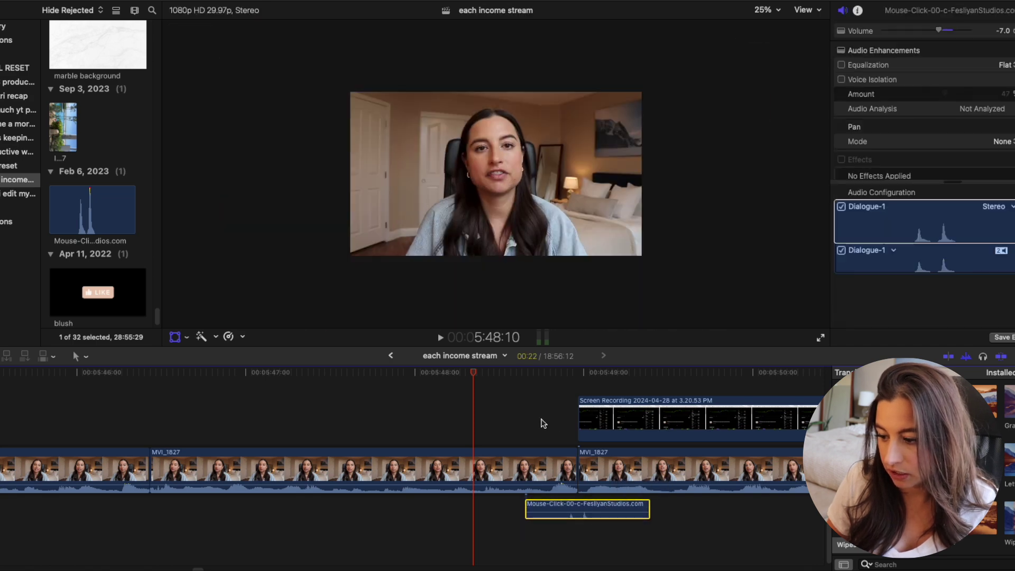
pyautogui.click(537, 422)
pyautogui.press('super+minus')
pyautogui.press('super+minus')
# Step: Copy the mouse-click sound to about 5:06, just before the Affiliate Marketing graphic appears, and play that part
pyautogui.click(553, 511)
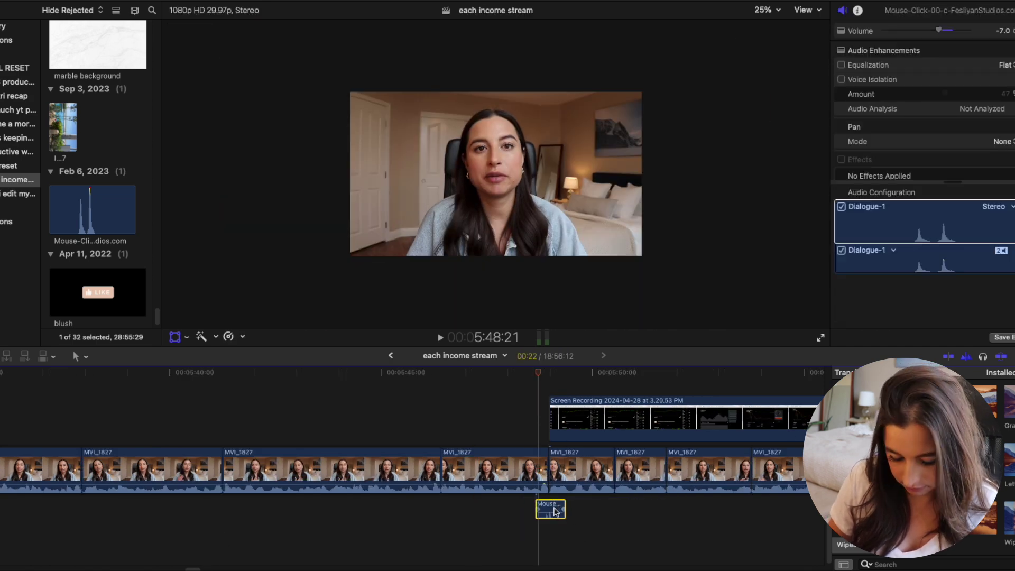
pyautogui.hscroll(-15, 180, 561)
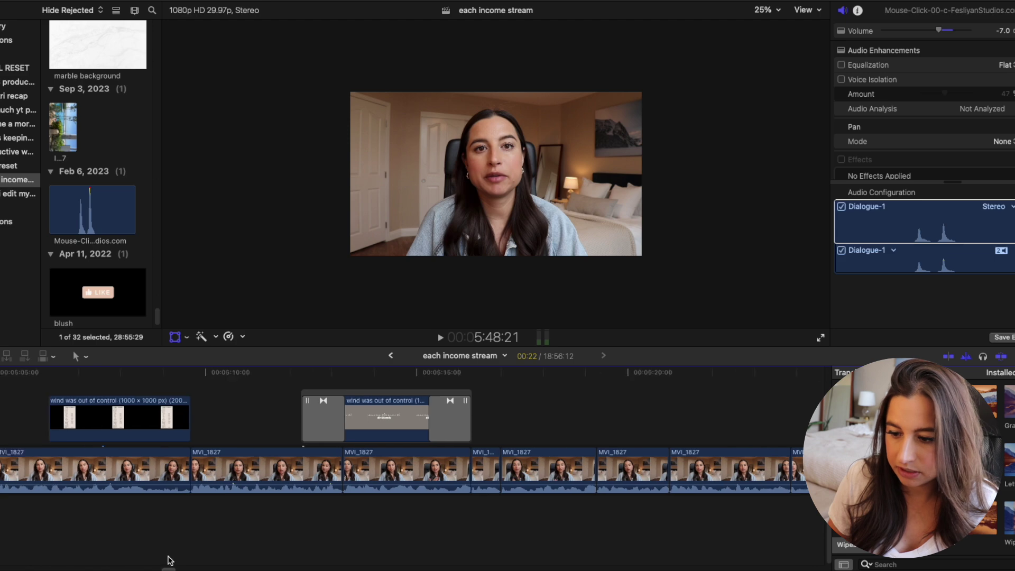
pyautogui.click(166, 389)
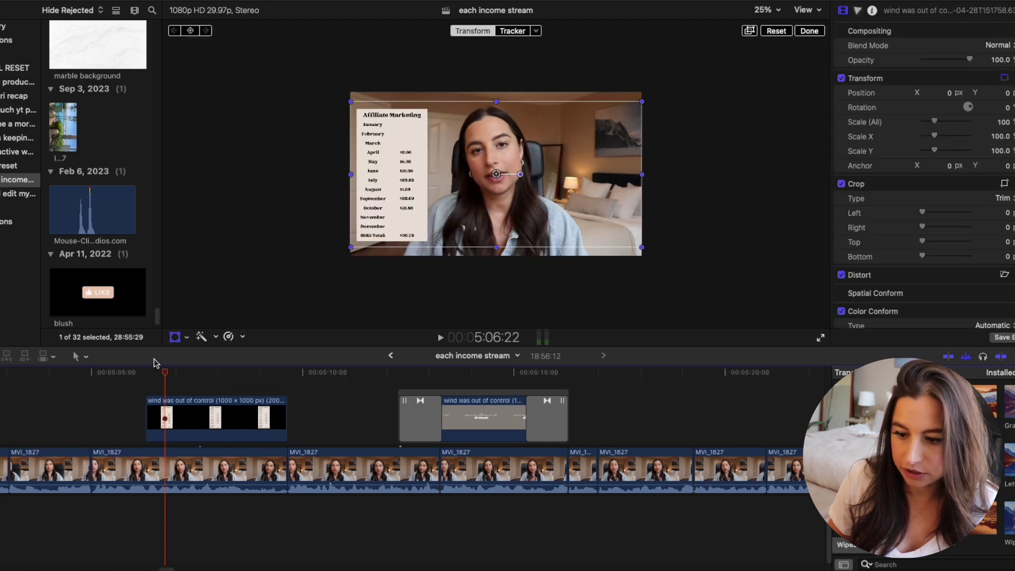
pyautogui.click(136, 376)
pyautogui.press('space')
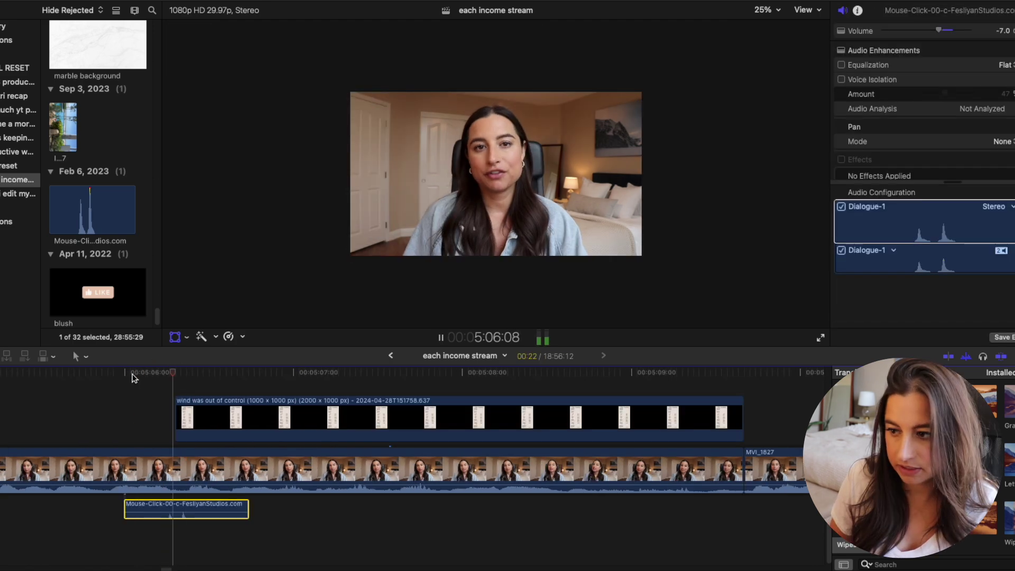
pyautogui.press('space')
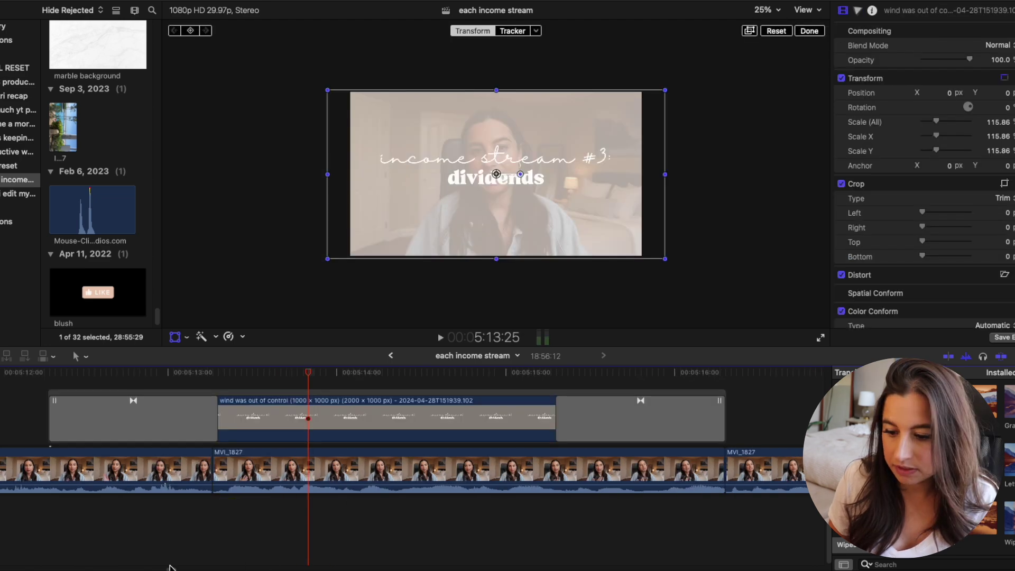
pyautogui.moveTo(170, 568); pyautogui.dragTo(160, 569)
pyautogui.hscroll(-10, 161, 569)
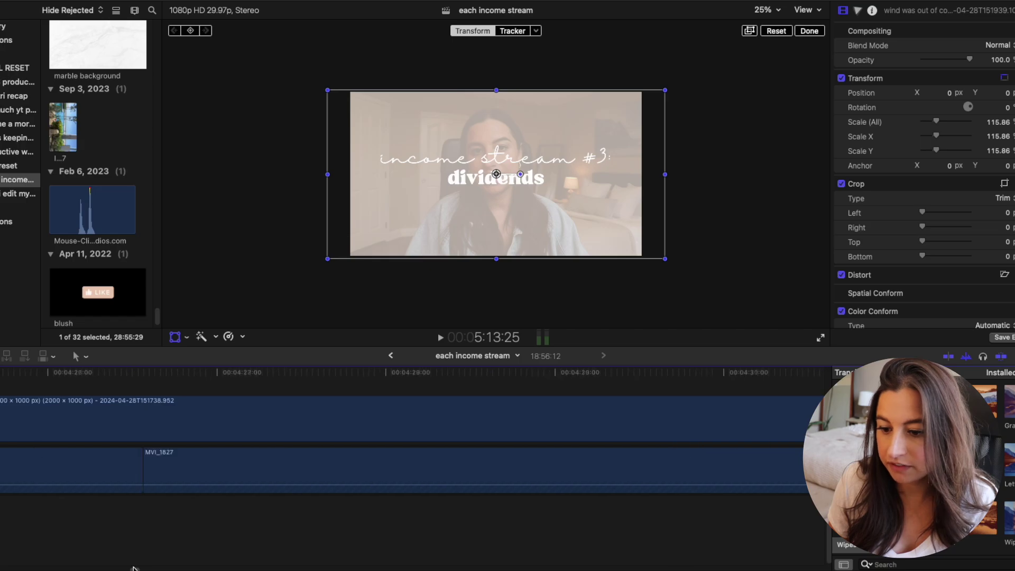
pyautogui.hscroll(-5, 134, 568)
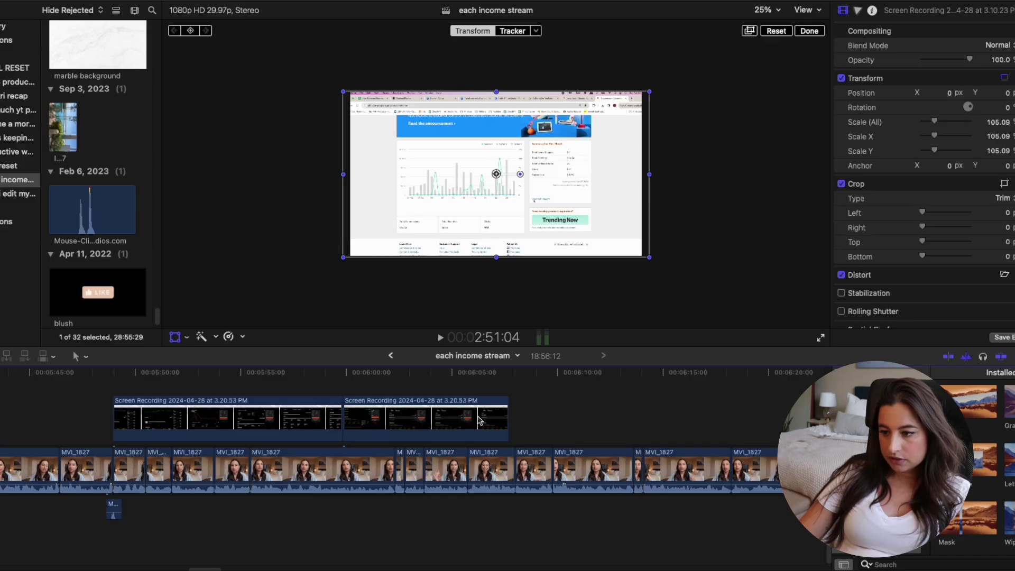
# Step: Split the main talking clip at the end of the second 3.20.53 PM screen recording and move both recordings down into the main storyline
pyautogui.press('super+b')
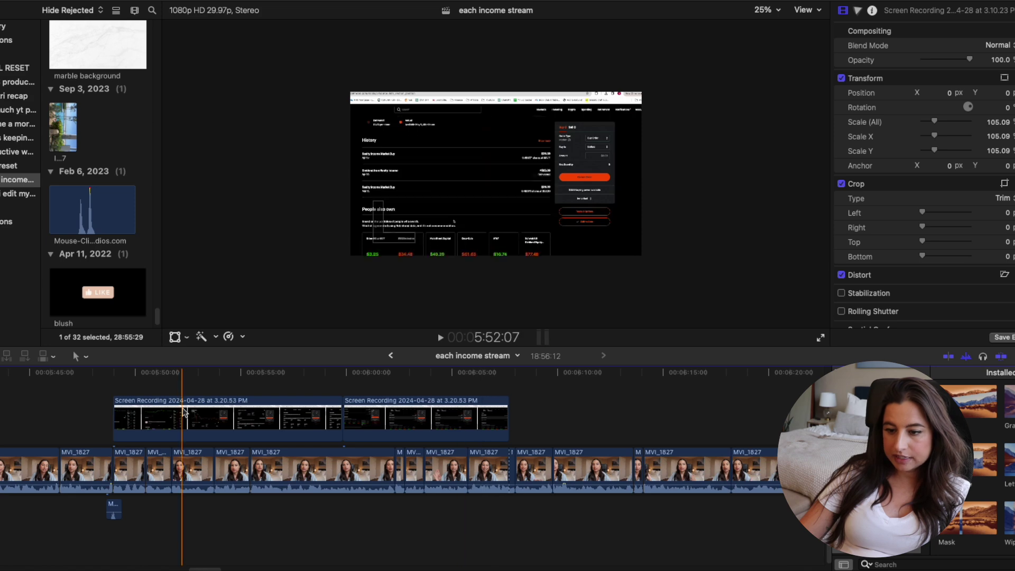
pyautogui.moveTo(97, 386); pyautogui.dragTo(406, 397)
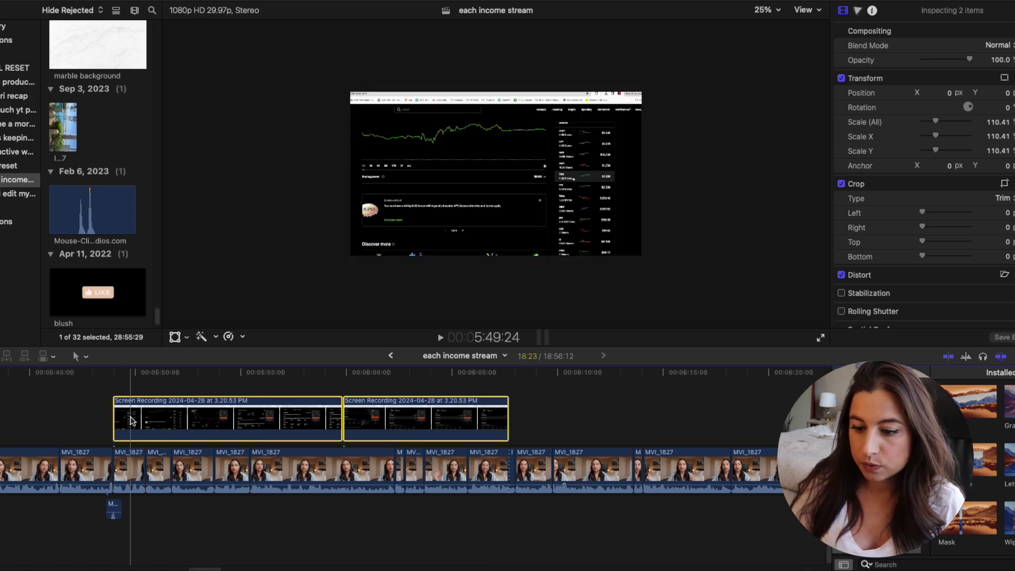
pyautogui.moveTo(139, 424); pyautogui.dragTo(140, 461)
# Step: Select the talking-head clips that follow the two screen recordings and move them onto the layer above the recordings
pyautogui.moveTo(529, 440); pyautogui.dragTo(716, 462)
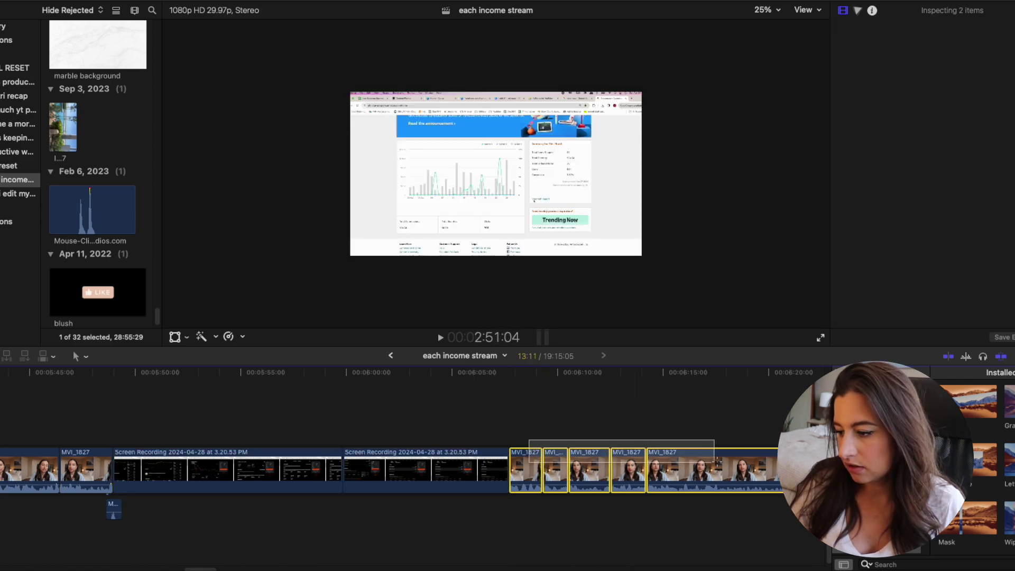
pyautogui.moveTo(780, 468); pyautogui.dragTo(802, 474)
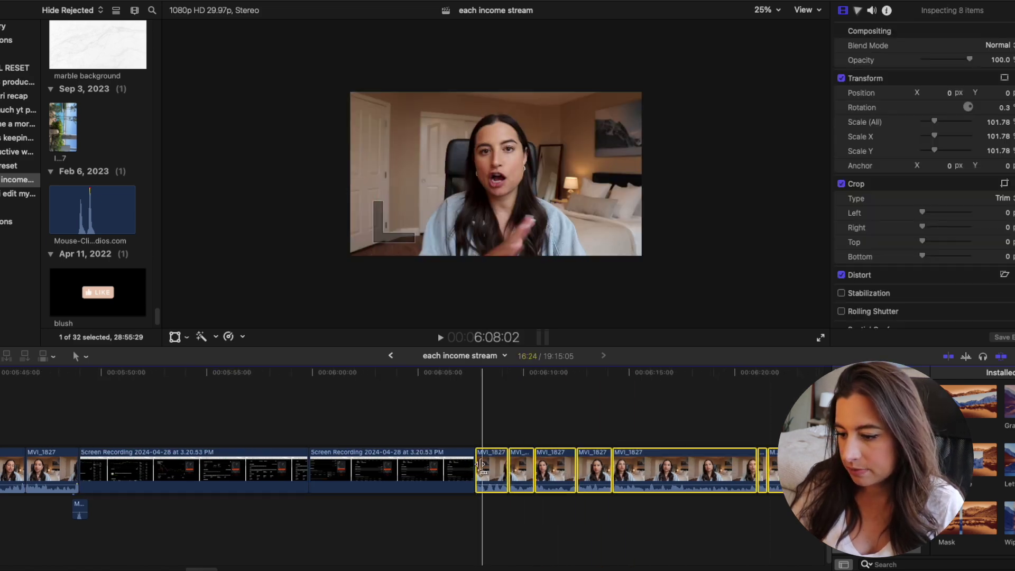
pyautogui.moveTo(491, 467); pyautogui.dragTo(94, 418)
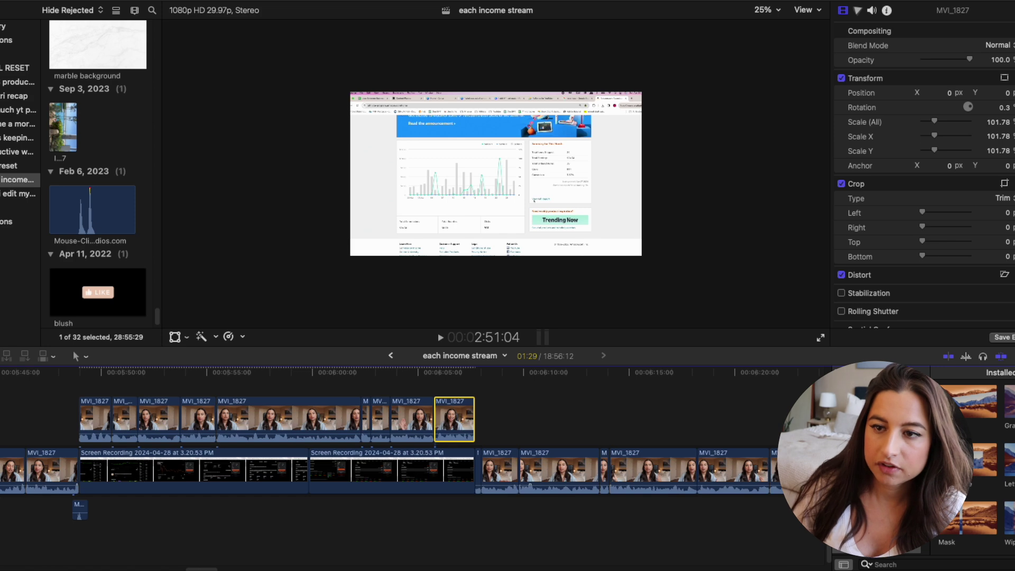
# Step: Place the circle Shapes generator above the connected MVI_1827 clips and extend it to cover all of them
pyautogui.click(15, 10)
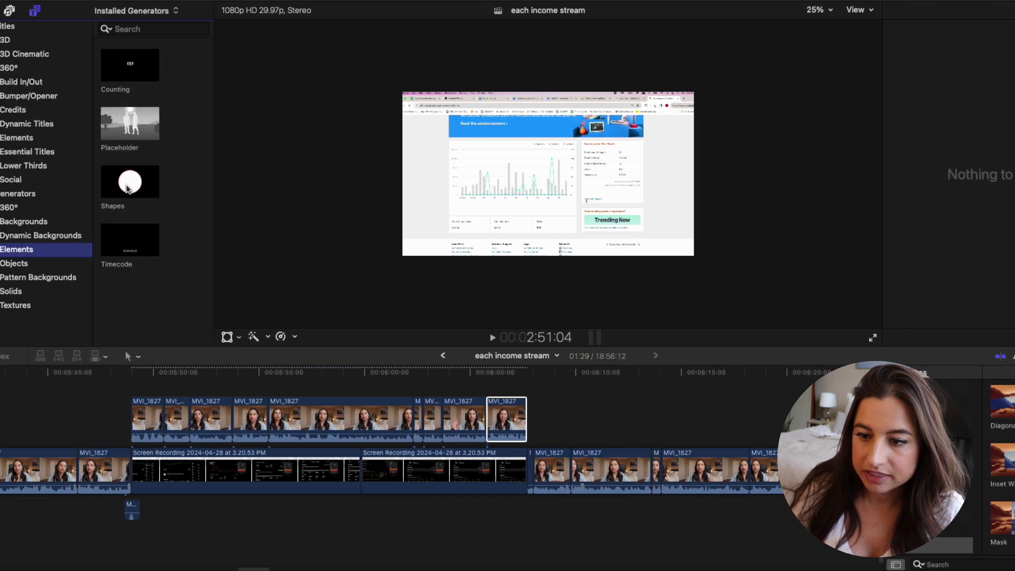
pyautogui.moveTo(142, 196); pyautogui.dragTo(132, 384)
pyautogui.moveTo(340, 389); pyautogui.dragTo(526, 388)
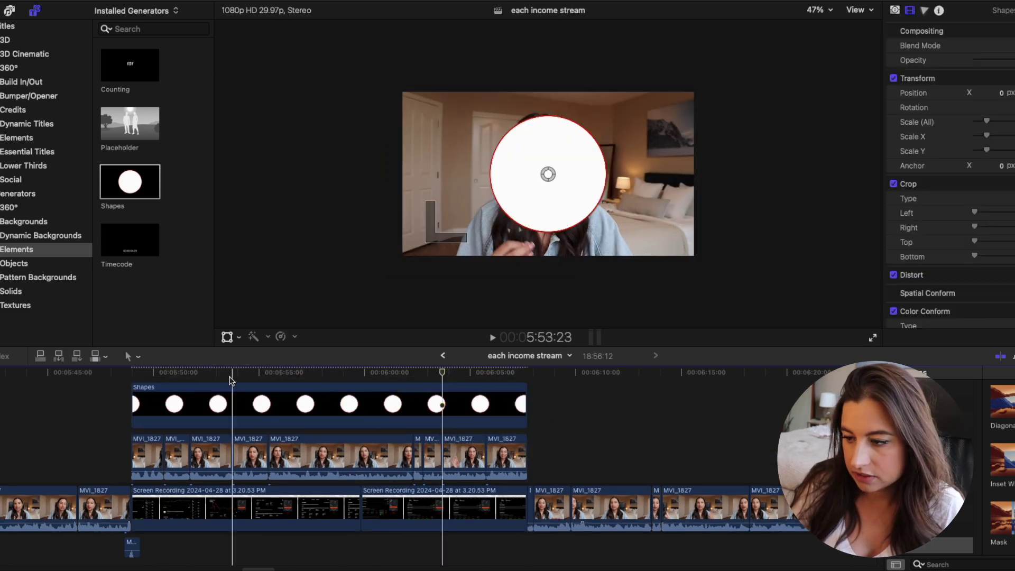
# Step: Set the circle shape's blend mode to Stencil Alpha so it masks the talking-head clips
pyautogui.click(230, 380)
pyautogui.click(1008, 47)
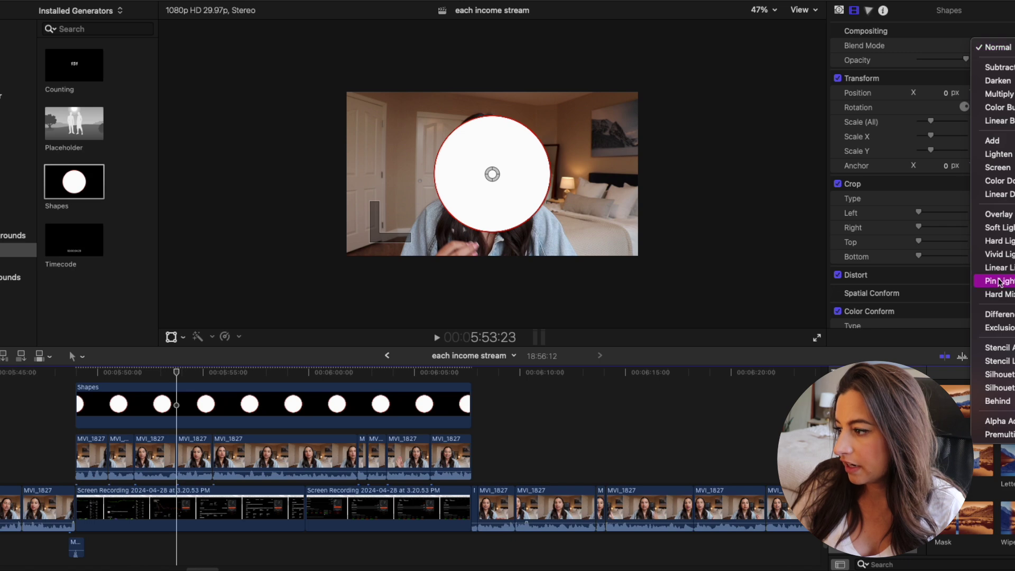
pyautogui.click(998, 348)
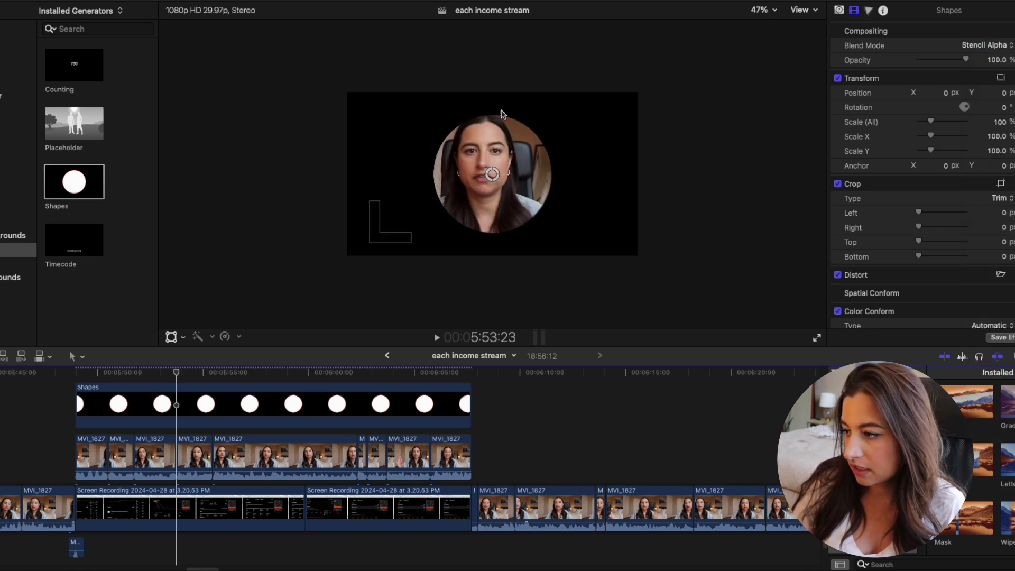
# Step: Scale the circle mask uniformly to 135% so it frames more of the speaker
pyautogui.click(840, 10)
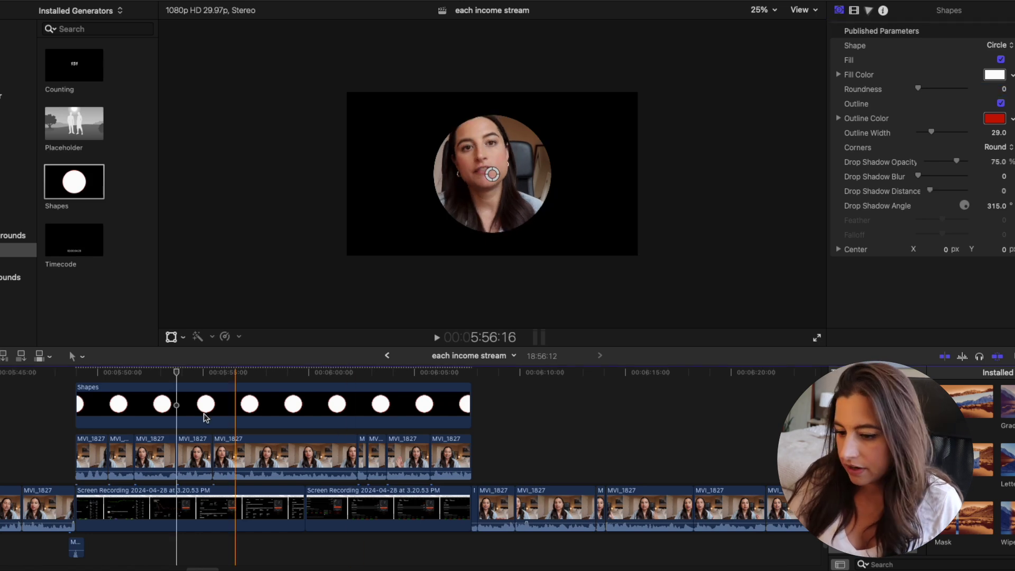
pyautogui.click(171, 337)
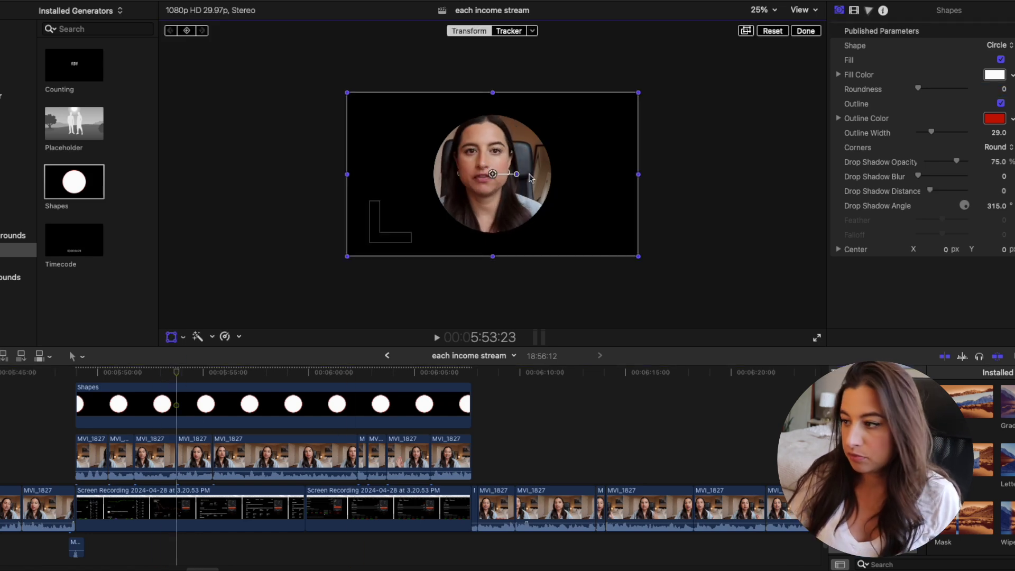
pyautogui.click(853, 11)
pyautogui.moveTo(933, 122); pyautogui.dragTo(939, 125)
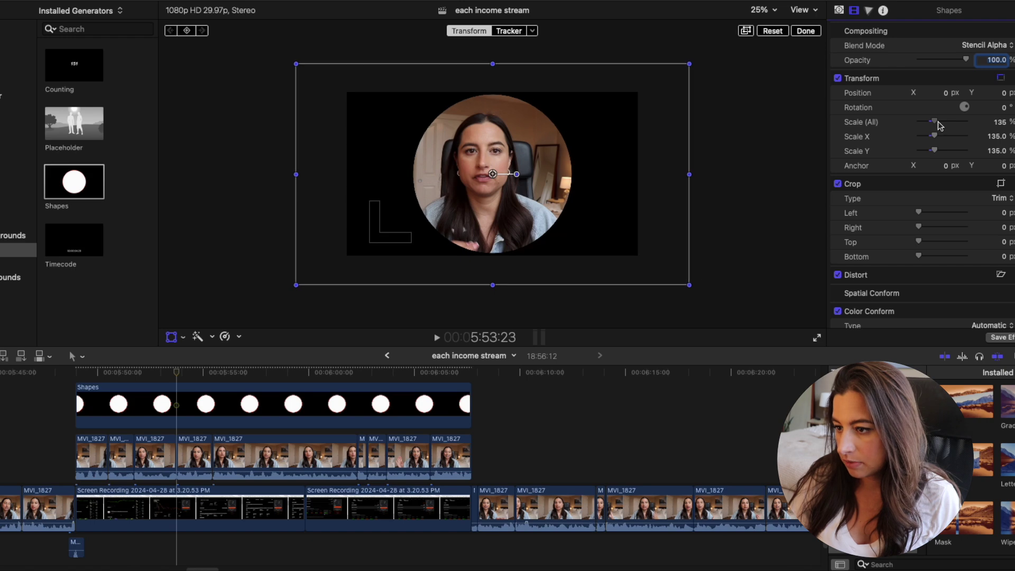
# Step: Combine the circle shape and the talking-head clips directly beneath it into a compound clip
pyautogui.moveTo(481, 417); pyautogui.dragTo(57, 467)
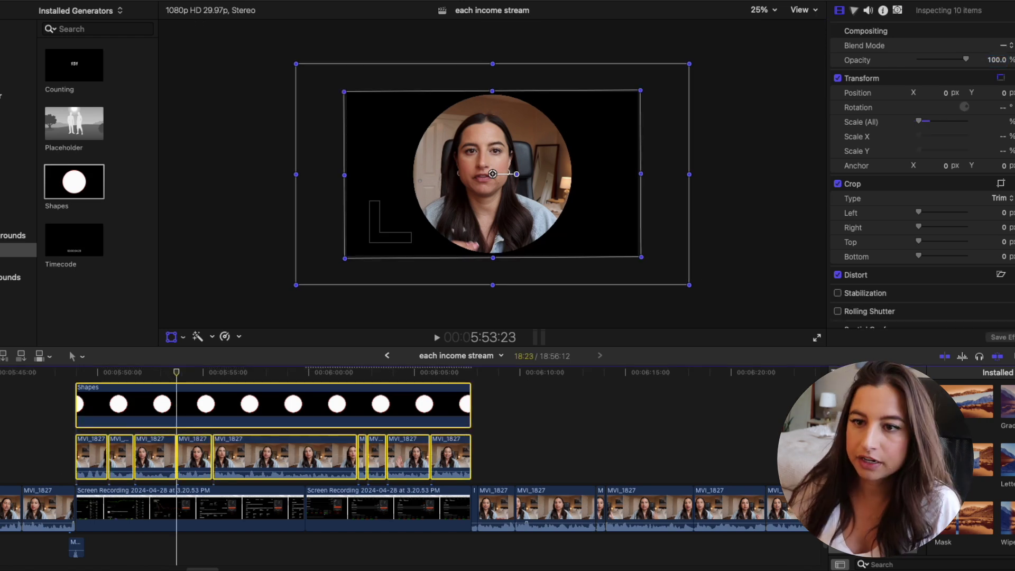
pyautogui.moveTo(27, 1)
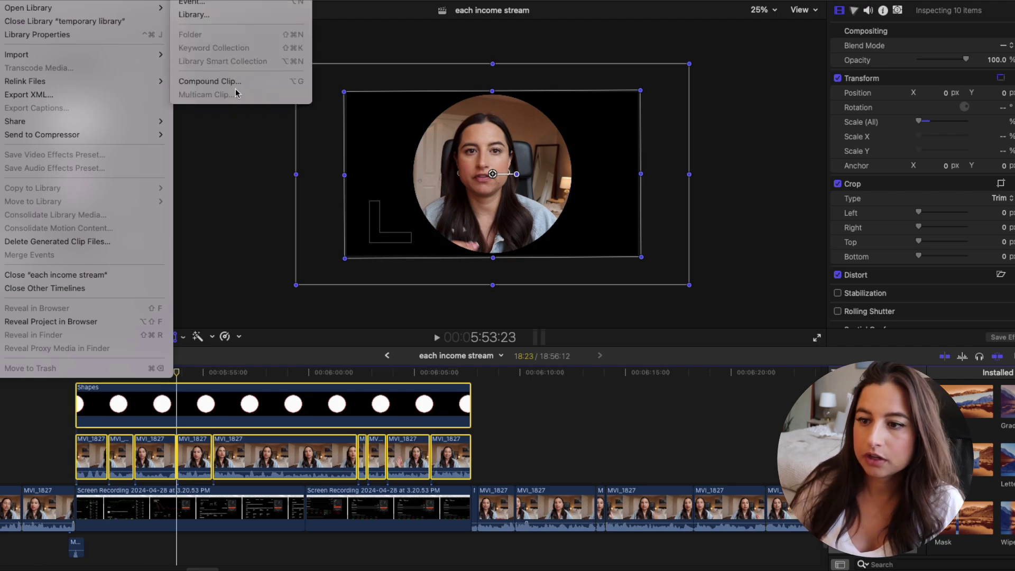
pyautogui.click(223, 79)
pyautogui.click(654, 301)
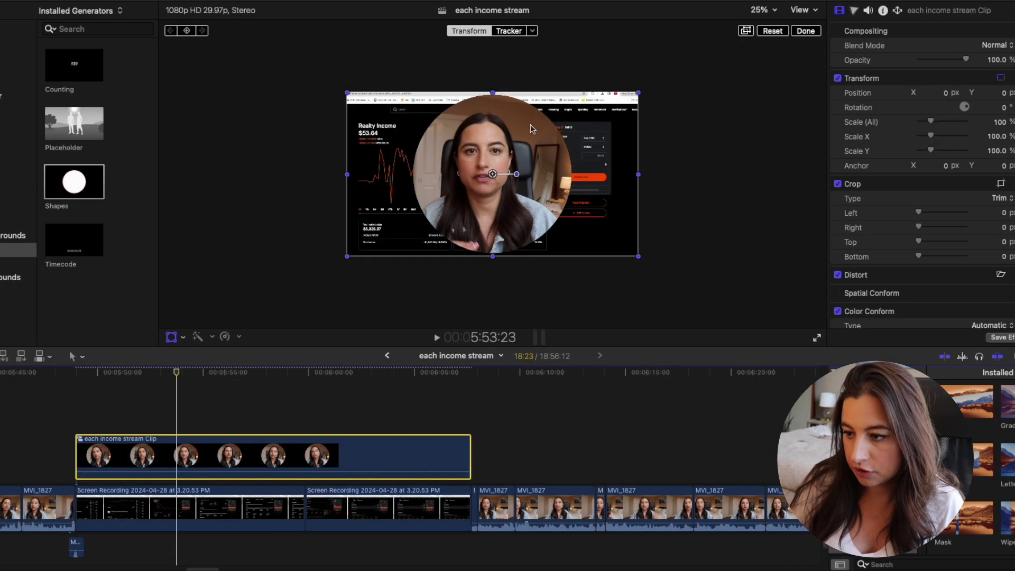
# Step: Shrink the compound clip to about 34%, place it in the frame's lower-right corner at about X 735, Y -330, and play the result
pyautogui.moveTo(347, 93); pyautogui.dragTo(432, 127)
pyautogui.moveTo(493, 163); pyautogui.dragTo(597, 200)
pyautogui.moveTo(540, 182); pyautogui.dragTo(551, 188)
pyautogui.moveTo(598, 202); pyautogui.dragTo(602, 215)
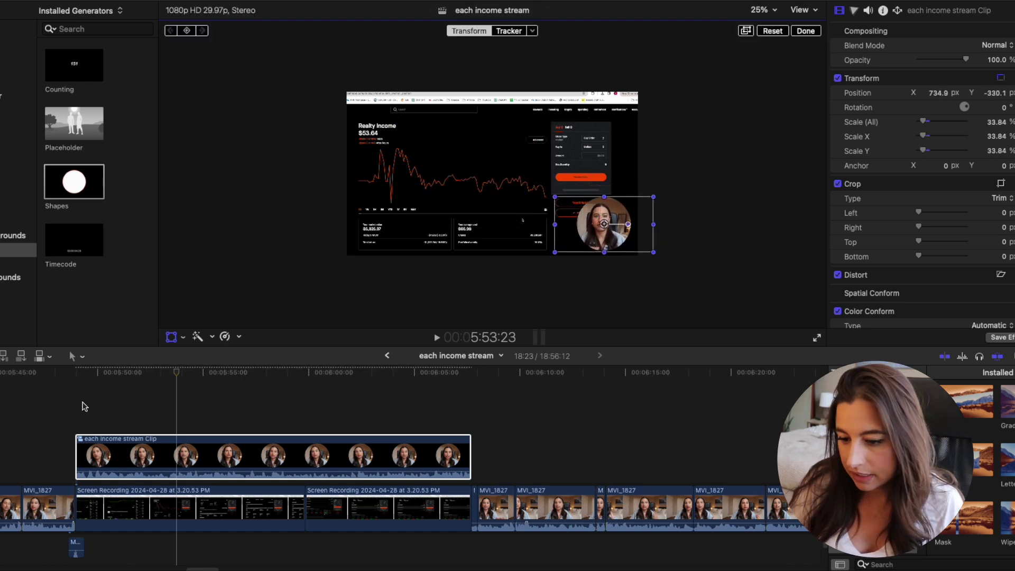
pyautogui.click(45, 417)
pyautogui.press('space')
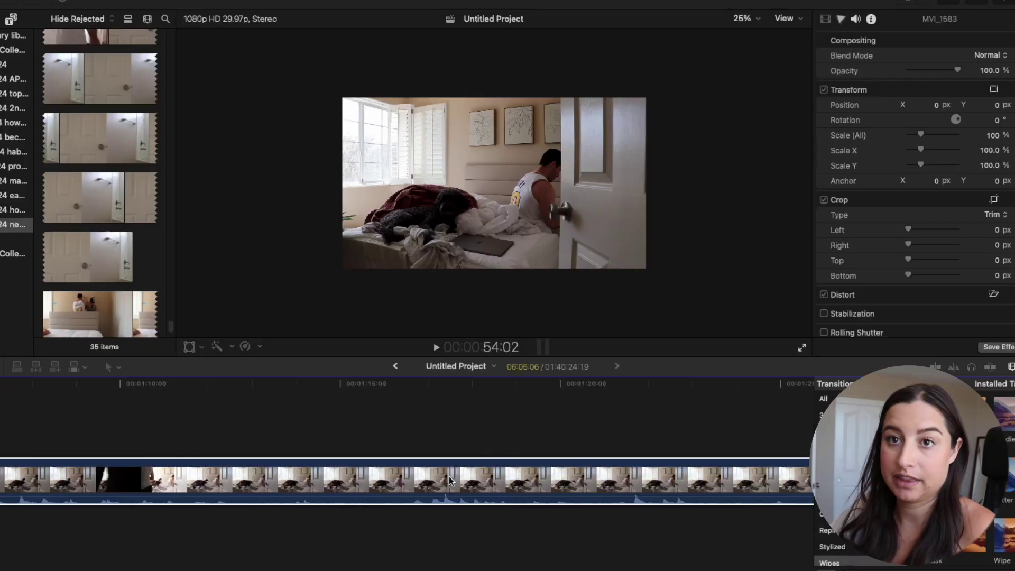
# Step: In Untitled Project, split the long MVI_1583 bedroom clip at about 1:50 and 1:54 to isolate a short section
pyautogui.click(449, 477)
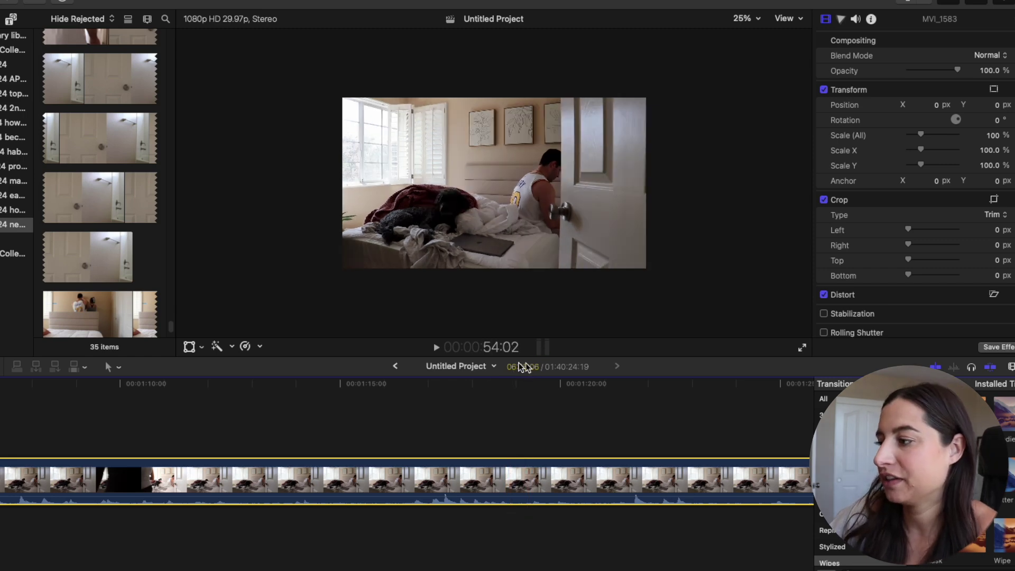
pyautogui.press('b')
pyautogui.hscroll(10, 406, 479)
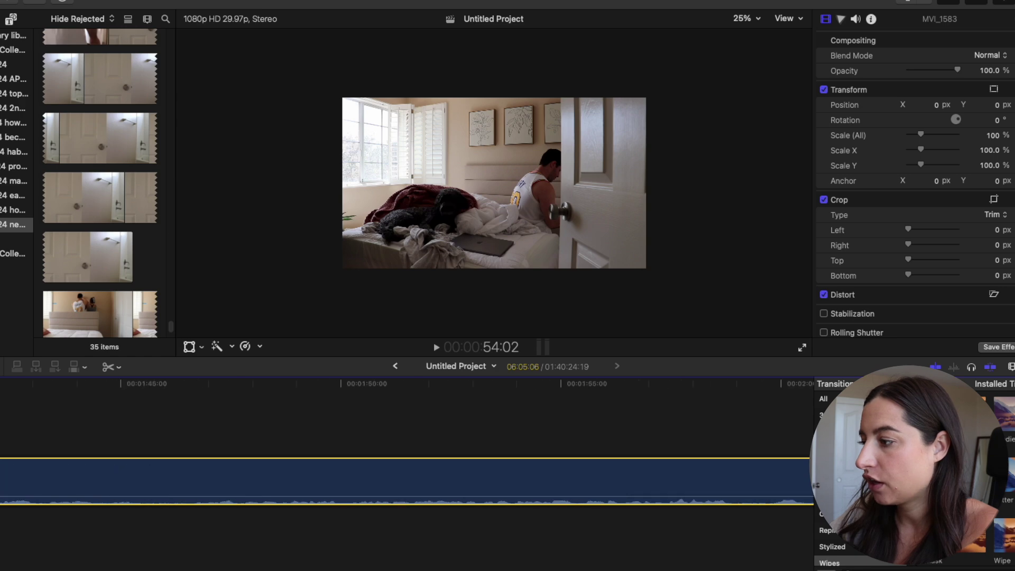
pyautogui.hscroll(5, 96, 497)
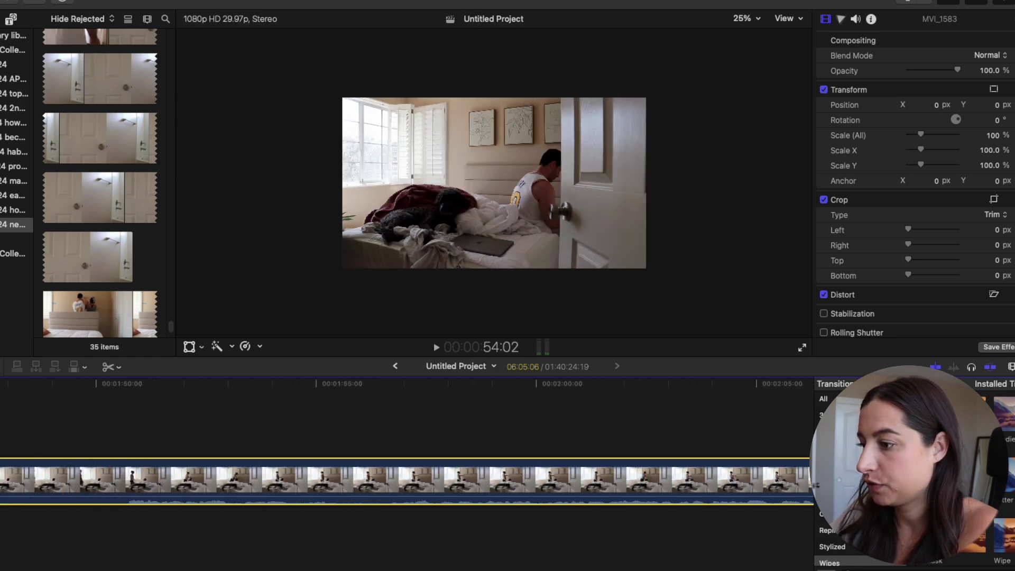
pyautogui.hscroll(-10, 81, 494)
pyautogui.press('a')
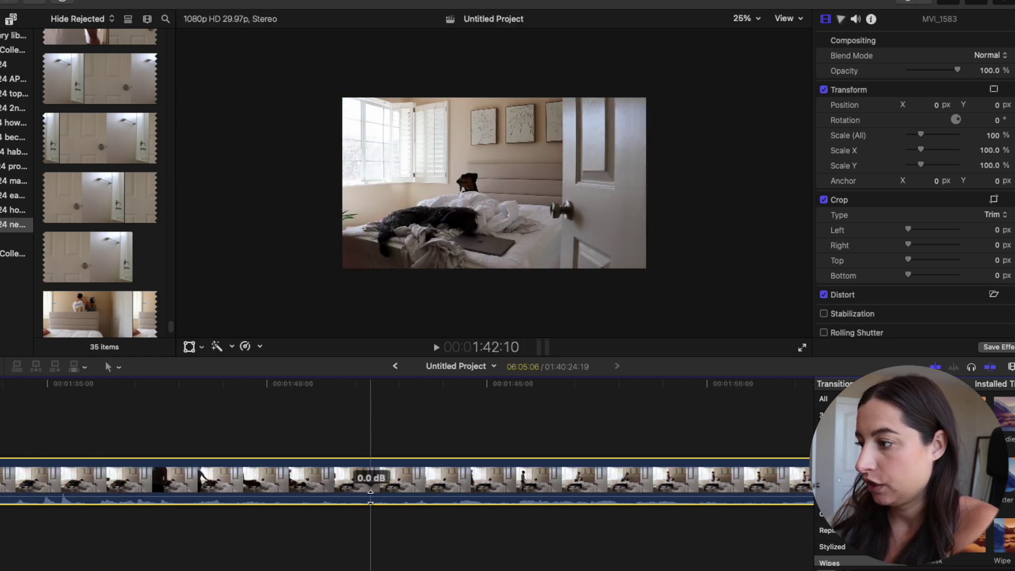
pyautogui.press('b')
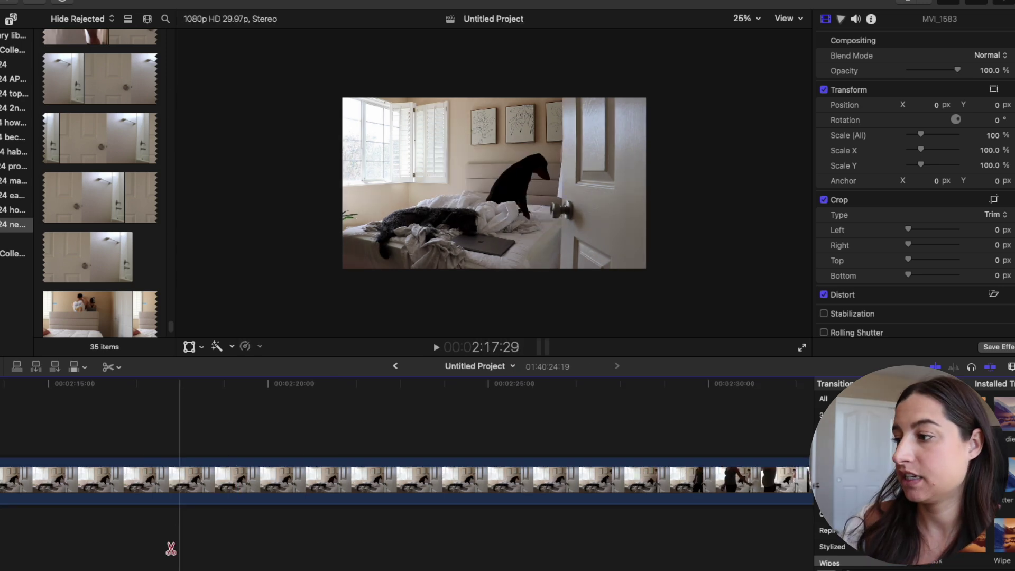
pyautogui.hscroll(-3, 406, 480)
pyautogui.hscroll(-10, 318, 489)
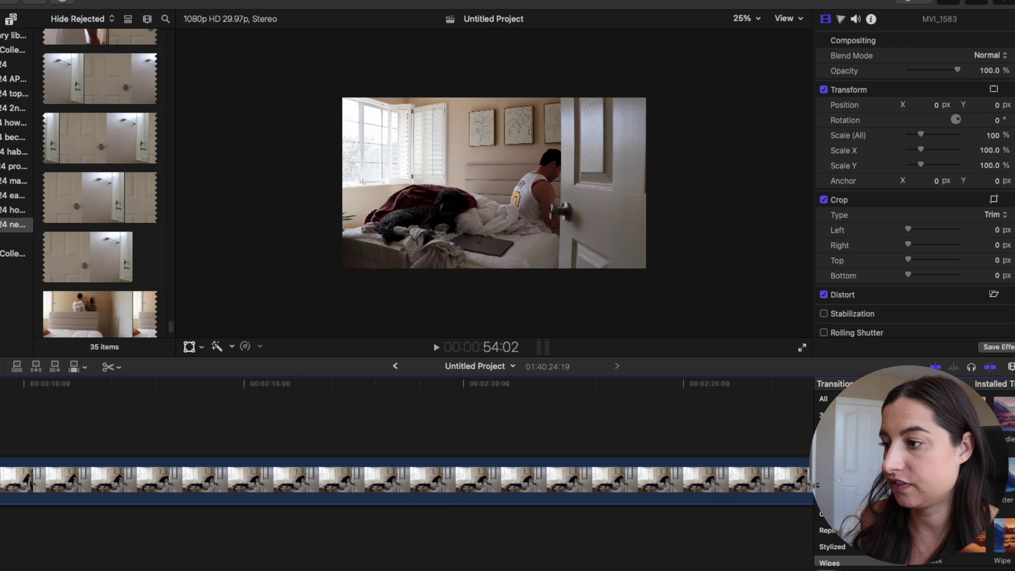
pyautogui.hscroll(-2, 318, 491)
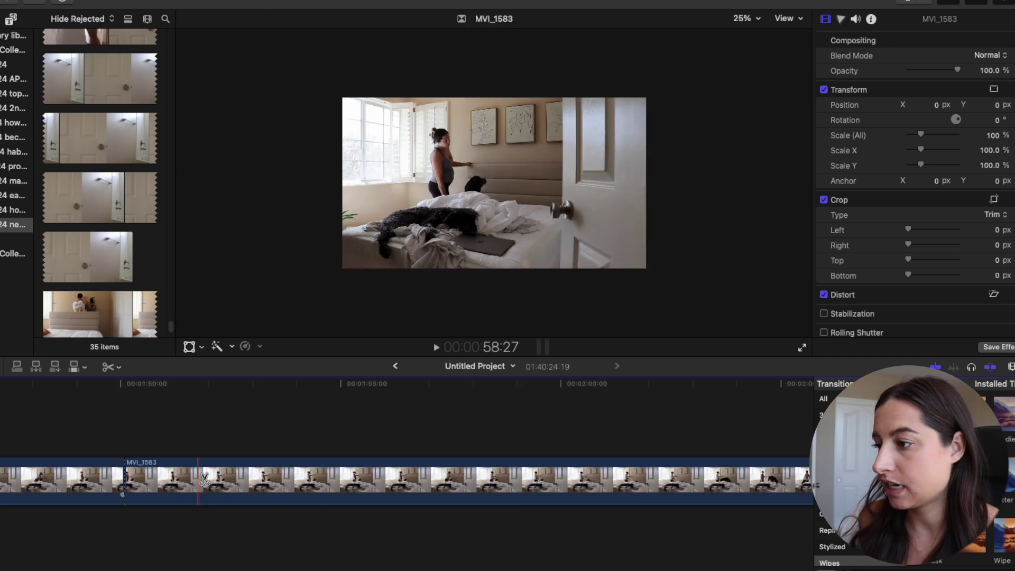
pyautogui.click(300, 482)
# Step: Delete the MVI_1583 footage before the first cut so the isolated section directly follows the MVI_1582 clips
pyautogui.press('a')
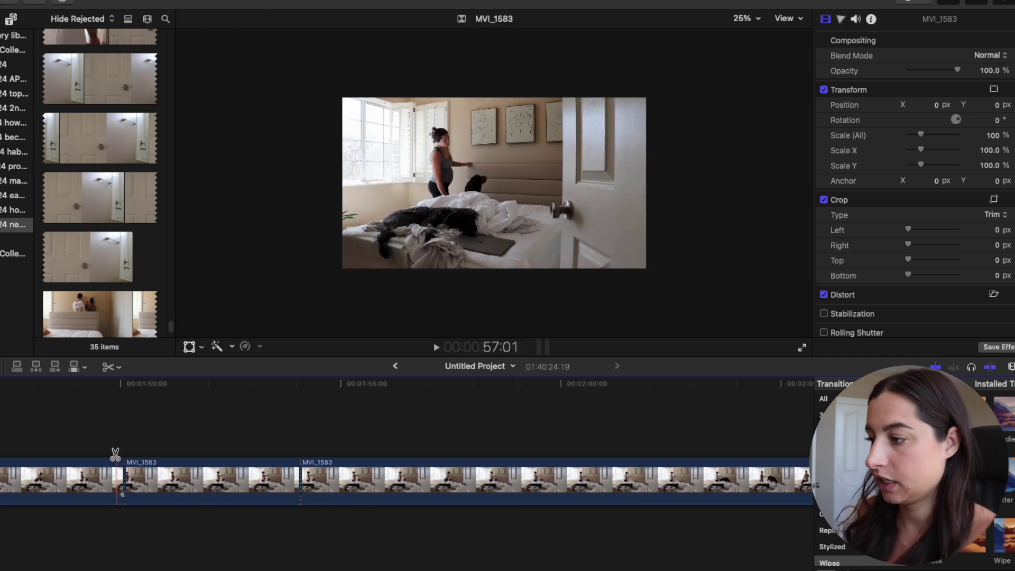
pyautogui.click(100, 475)
pyautogui.press('Delete')
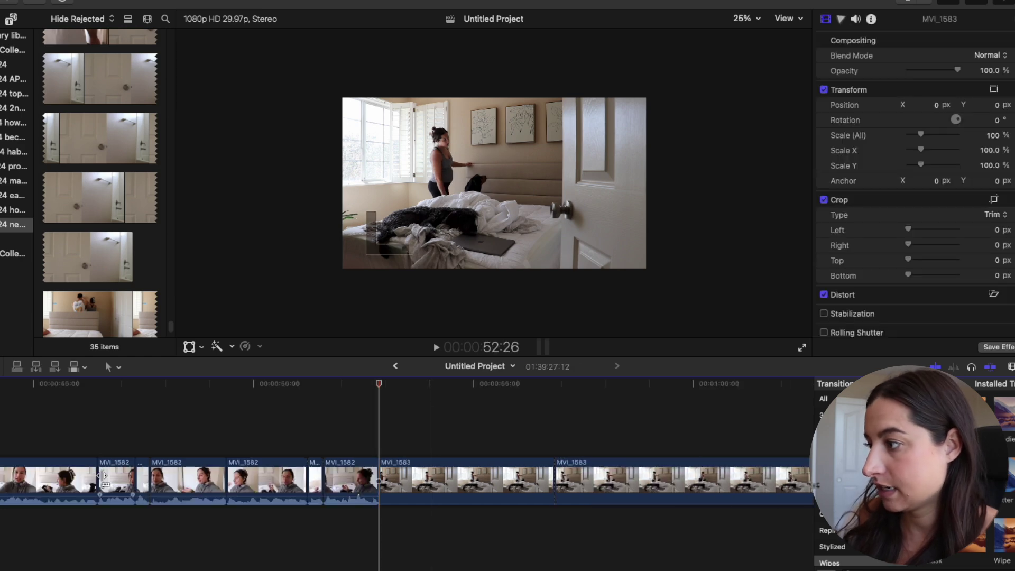
# Step: Look through the remaining MVI_1583 footage up to about 2:20 for another section worth keeping
pyautogui.press('b')
pyautogui.hscroll(8, 547, 513)
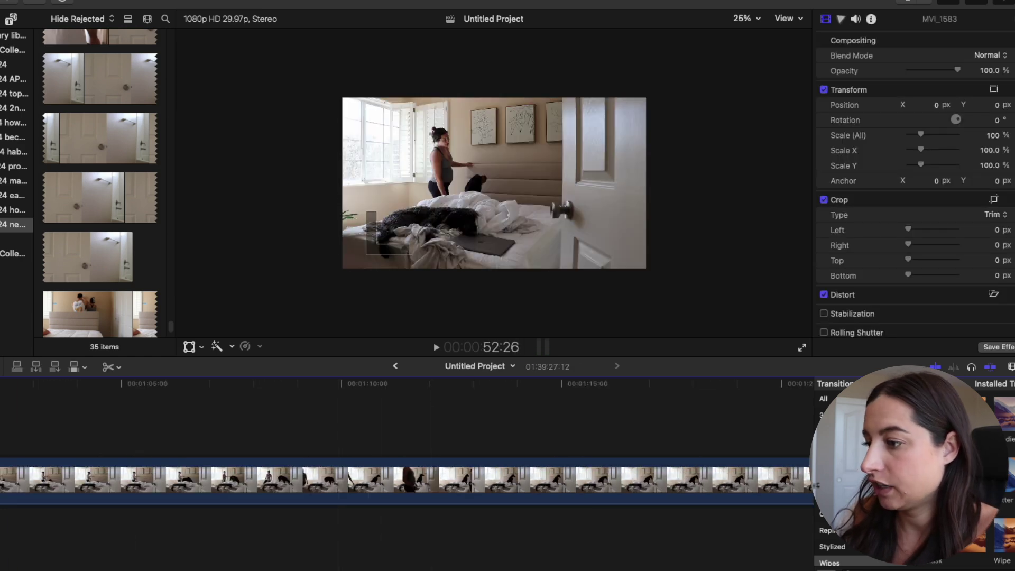
pyautogui.hscroll(10, 230, 484)
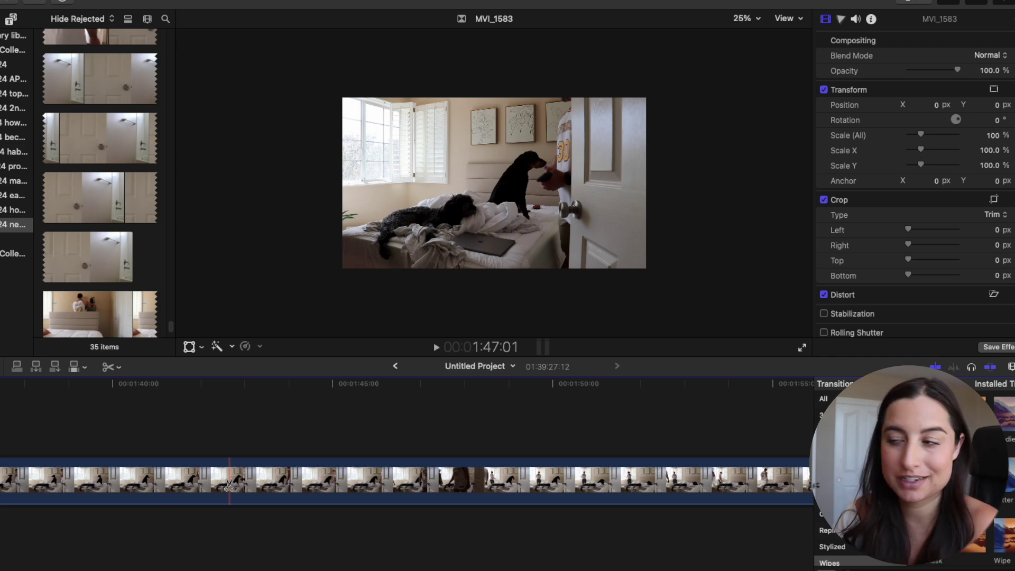
pyautogui.hscroll(10, 314, 485)
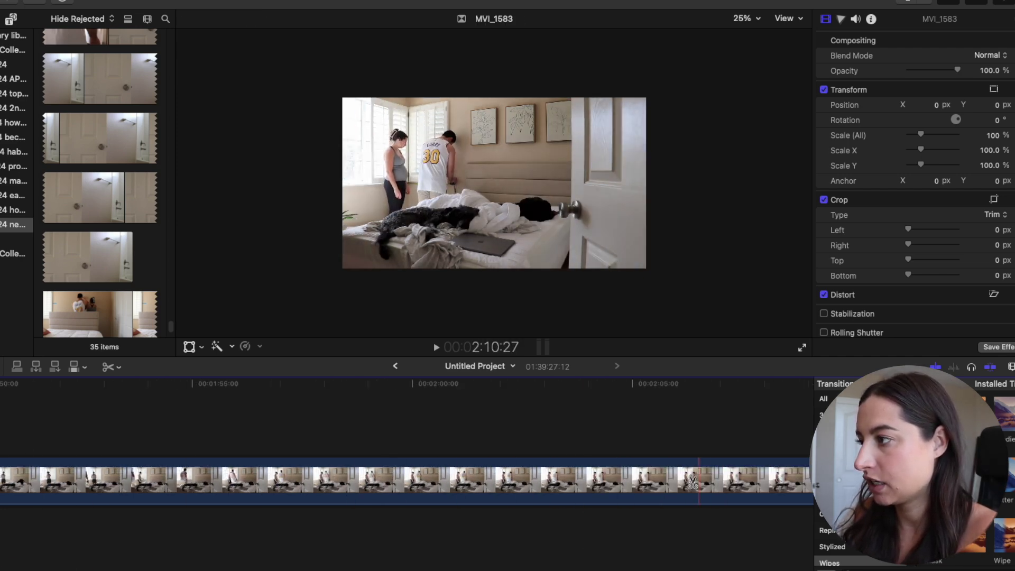
pyautogui.hscroll(10, 426, 454)
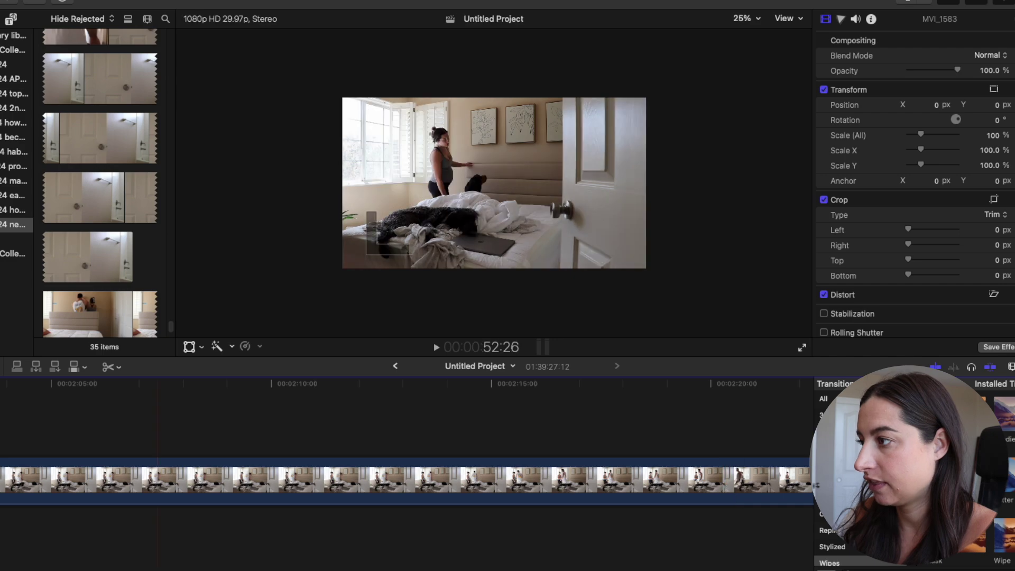
pyautogui.press('space')
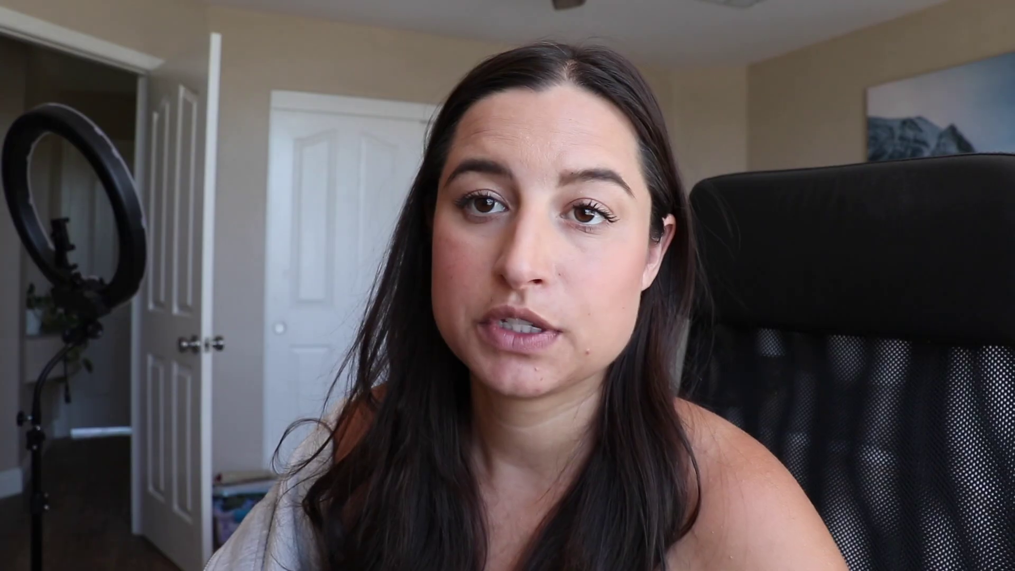